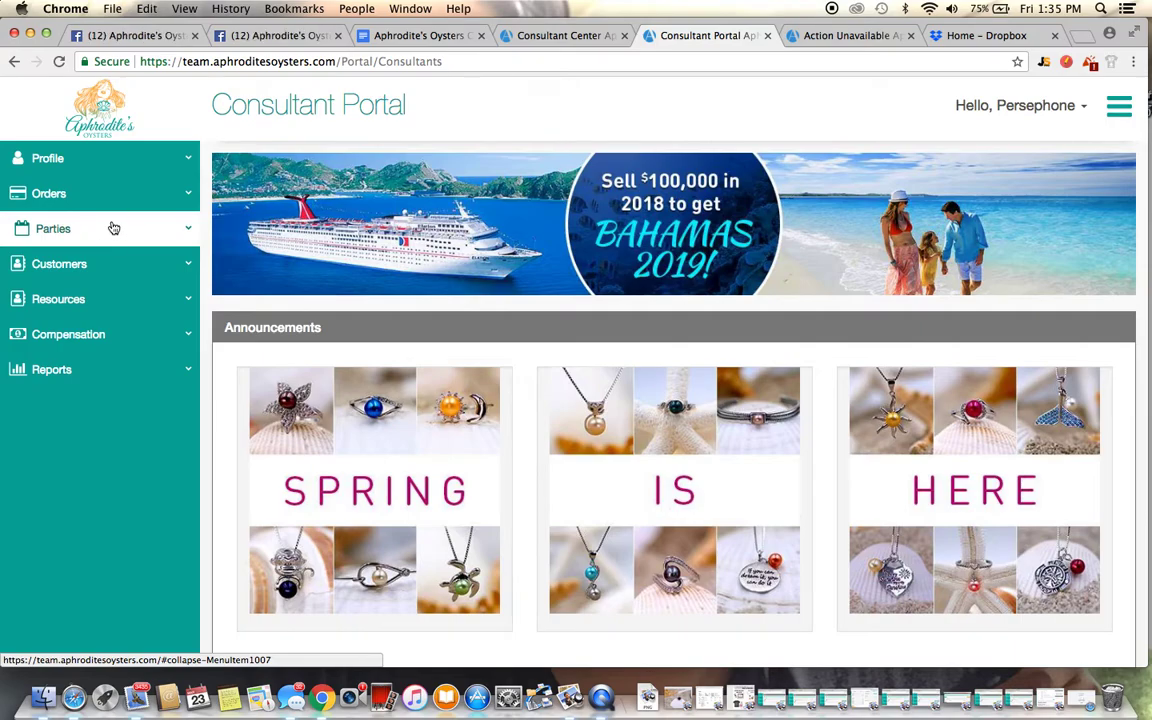
Open the Party Manager and look over the listed parties with their dates, order counts, statuses and types
{"action": "left_click", "coordinate": [114, 228]}
{"action": "left_click", "coordinate": [118, 263]}
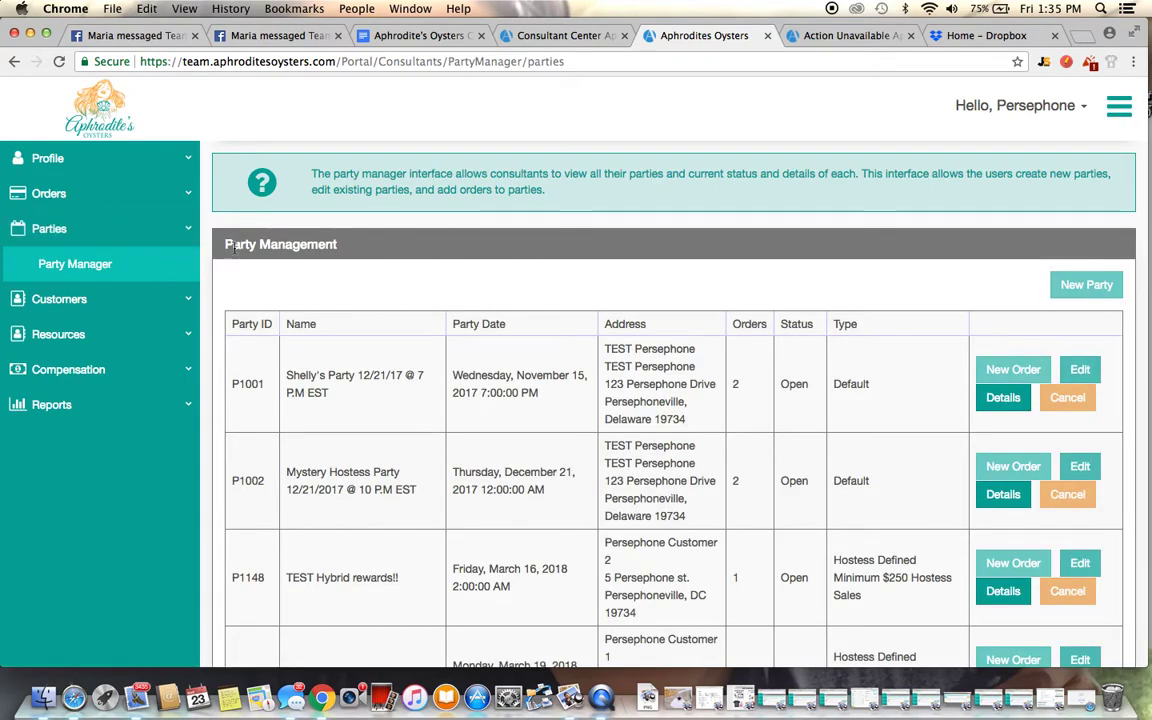
{"action": "left_click_drag", "start_coordinate": [228, 245], "coordinate": [338, 246]}
{"action": "left_click", "coordinate": [342, 250]}
{"action": "scroll", "coordinate": [532, 330], "scroll_direction": "down", "scroll_amount": 5}
{"action": "scroll", "coordinate": [531, 325], "scroll_direction": "up", "scroll_amount": 3}
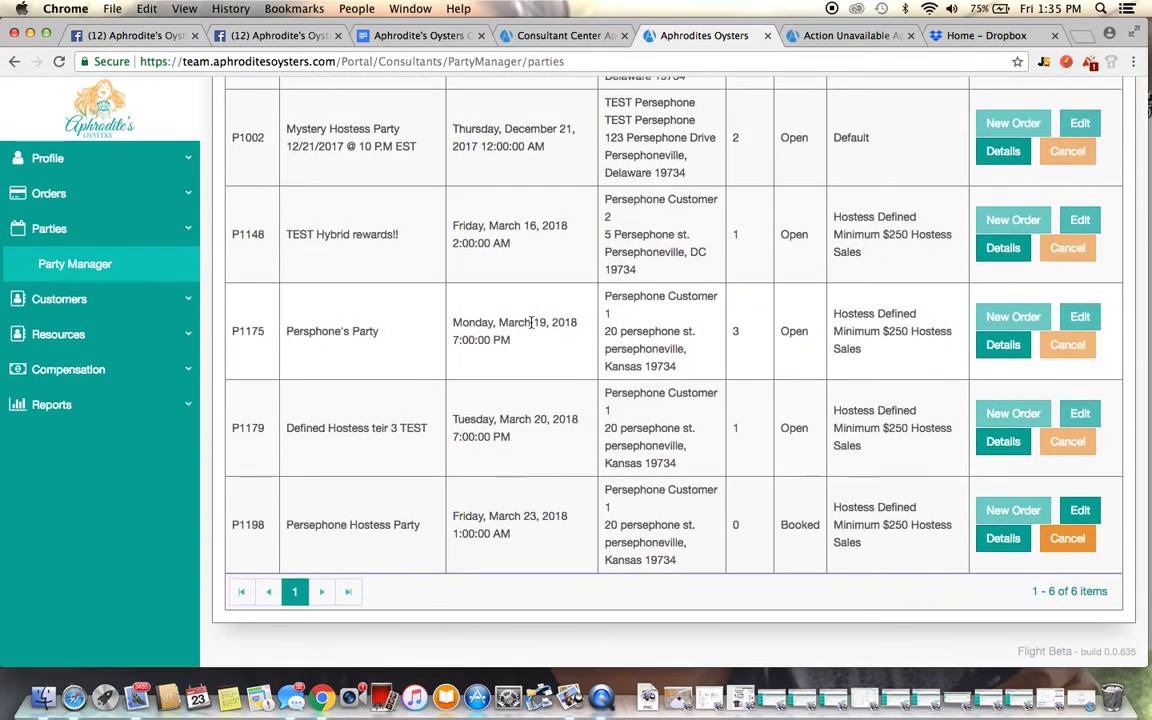
{"action": "scroll", "coordinate": [531, 322], "scroll_direction": "down", "scroll_amount": 4}
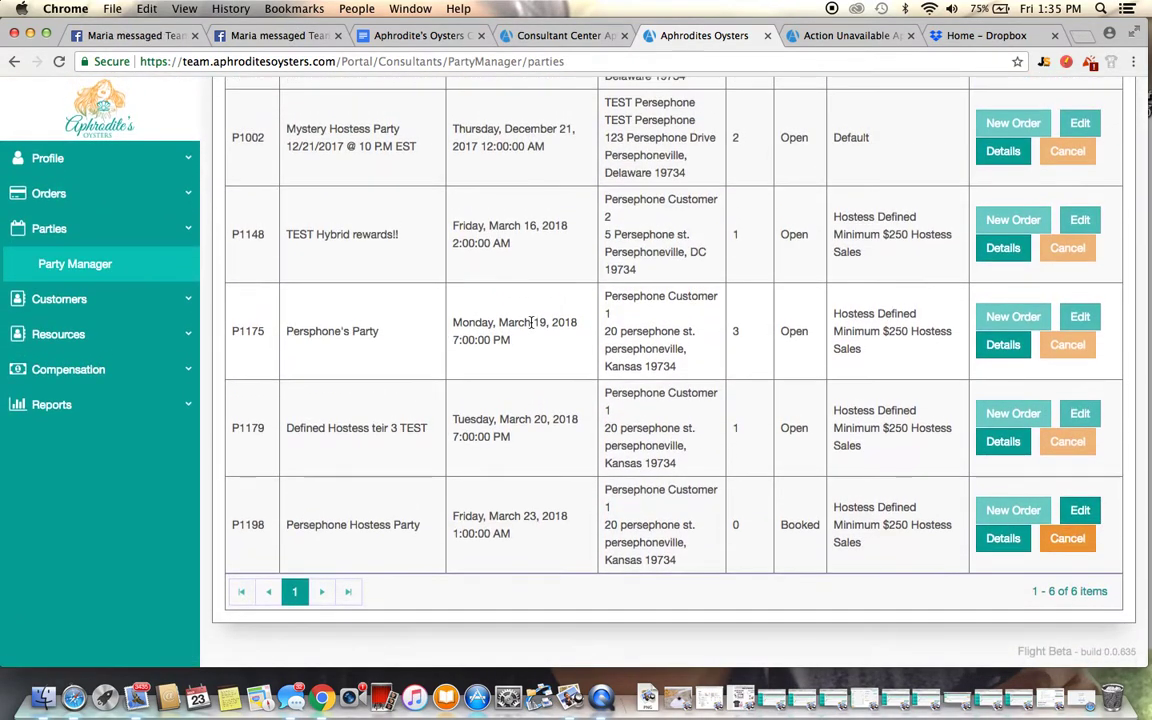
{"action": "scroll", "coordinate": [531, 322], "scroll_direction": "up", "scroll_amount": 5}
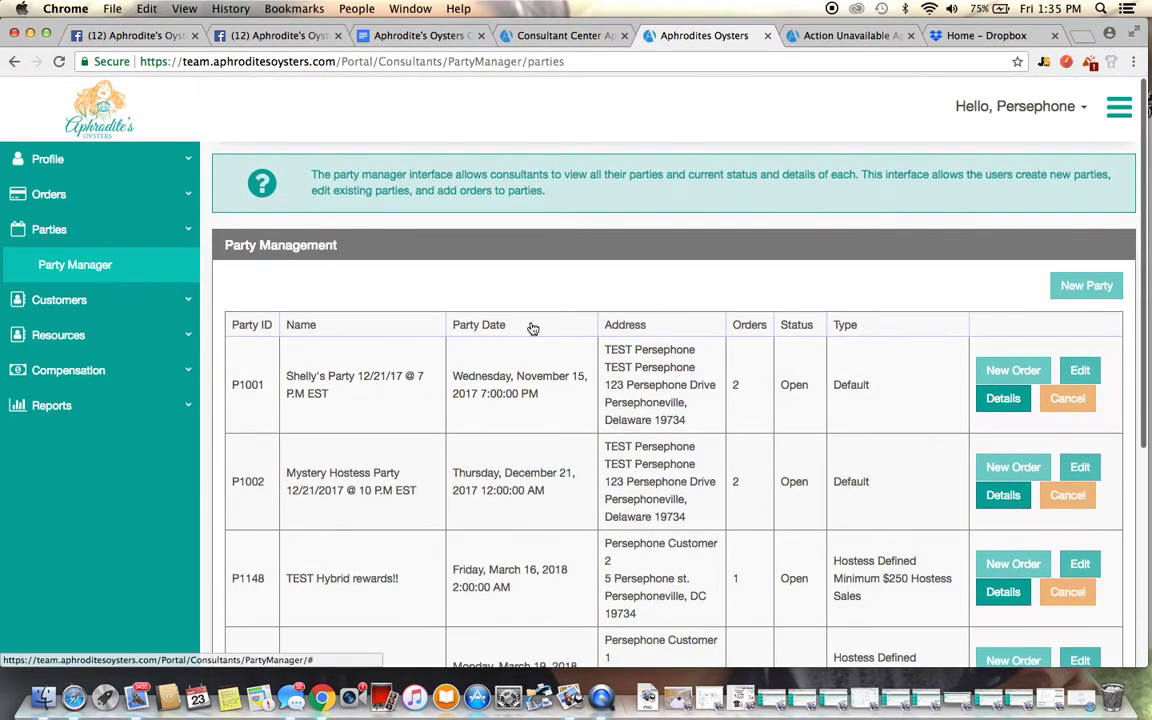
{"action": "scroll", "coordinate": [612, 442], "scroll_direction": "down", "scroll_amount": 5}
{"action": "scroll", "coordinate": [612, 432], "scroll_direction": "up", "scroll_amount": 2}
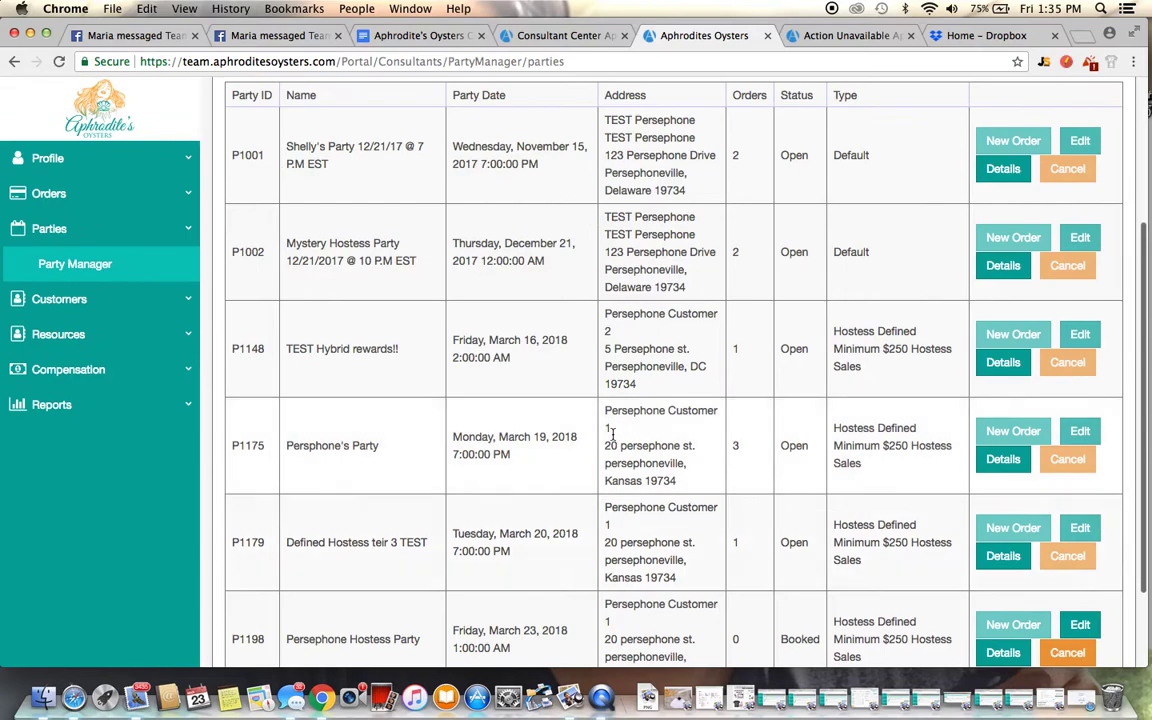
{"action": "scroll", "coordinate": [613, 432], "scroll_direction": "up", "scroll_amount": 3}
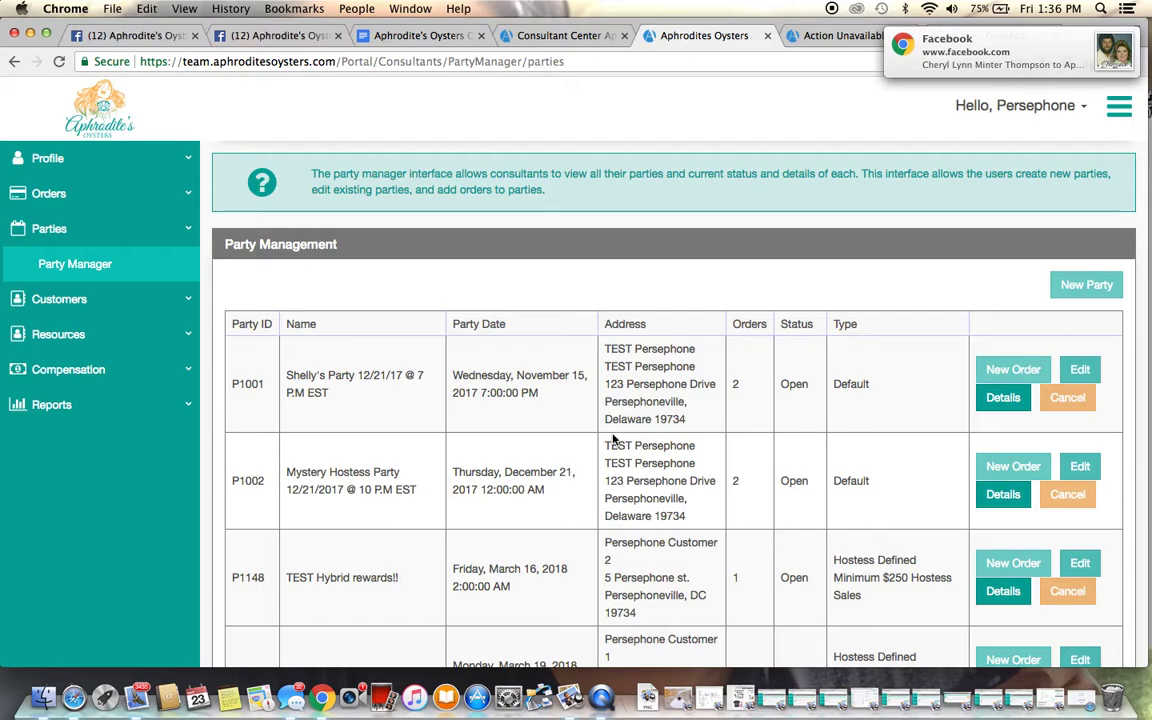
Start a new order for the party "Defined Hostess teir 3 TEST" and set the buyer to My Customer
{"action": "scroll", "coordinate": [818, 507], "scroll_direction": "down", "scroll_amount": 5}
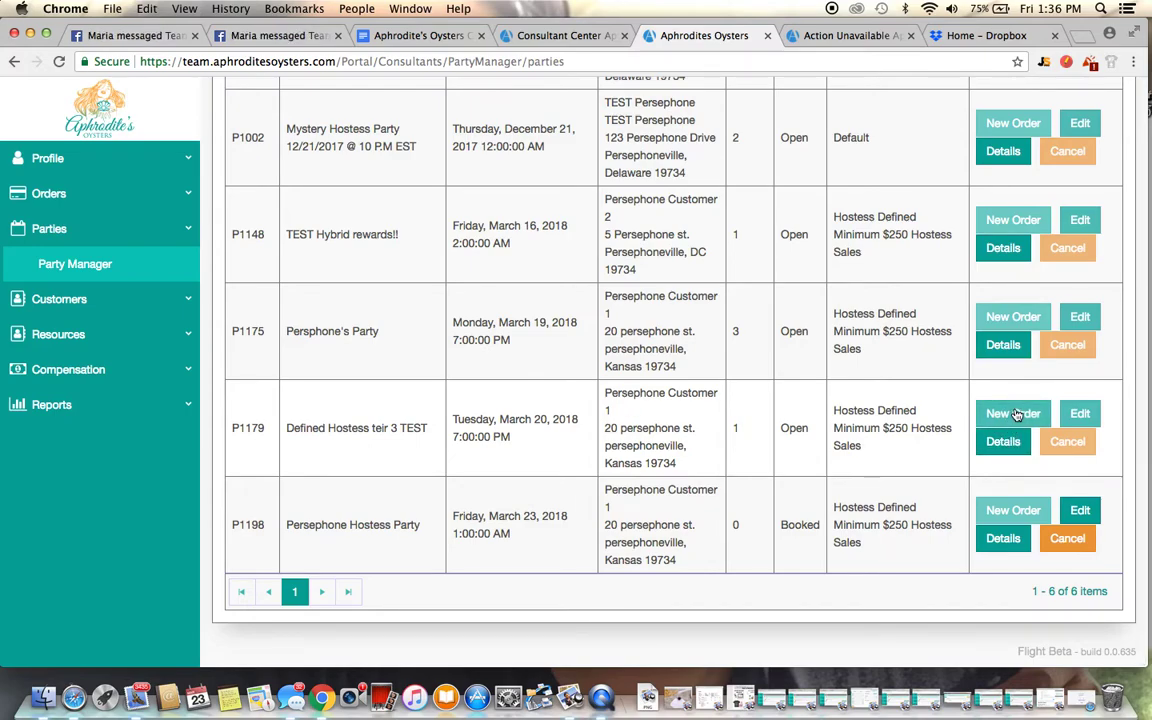
{"action": "left_click", "coordinate": [1013, 414]}
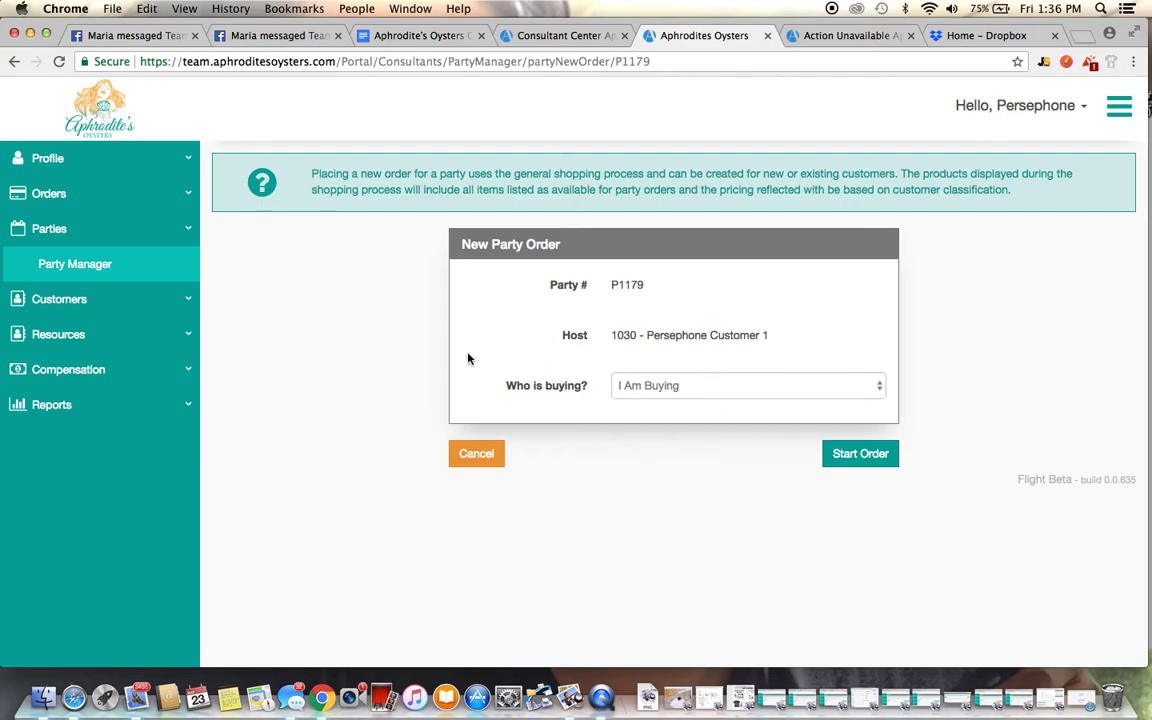
{"action": "left_click", "coordinate": [722, 385]}
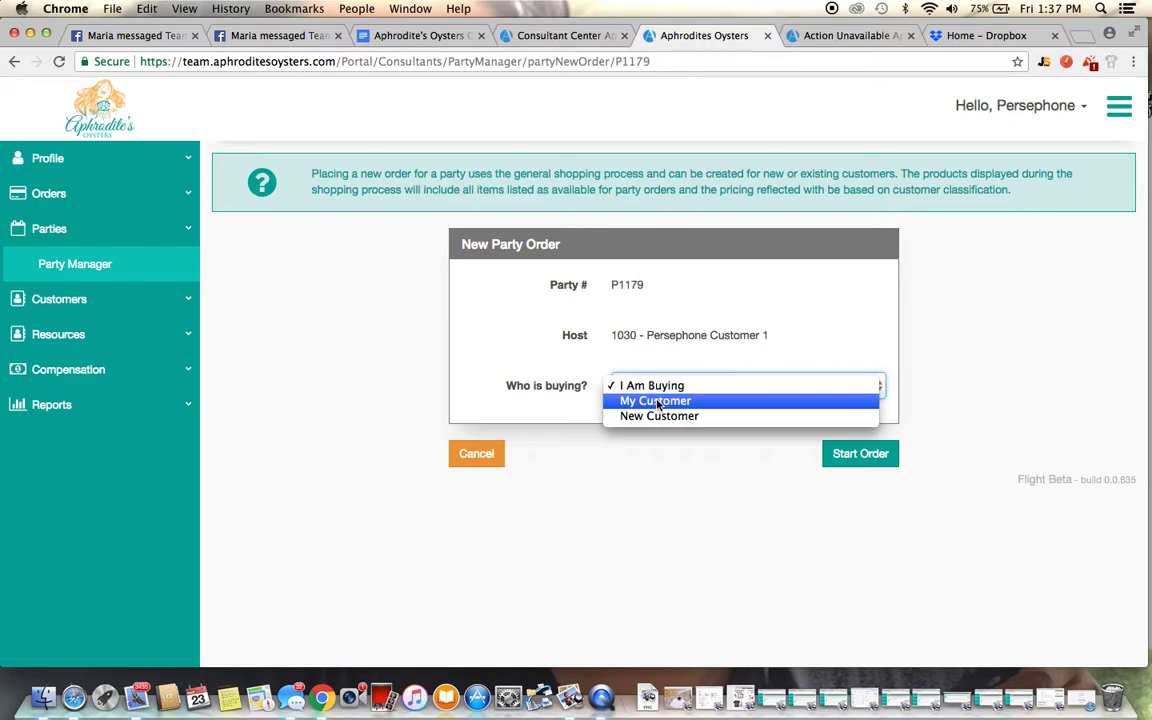
{"action": "left_click", "coordinate": [658, 402]}
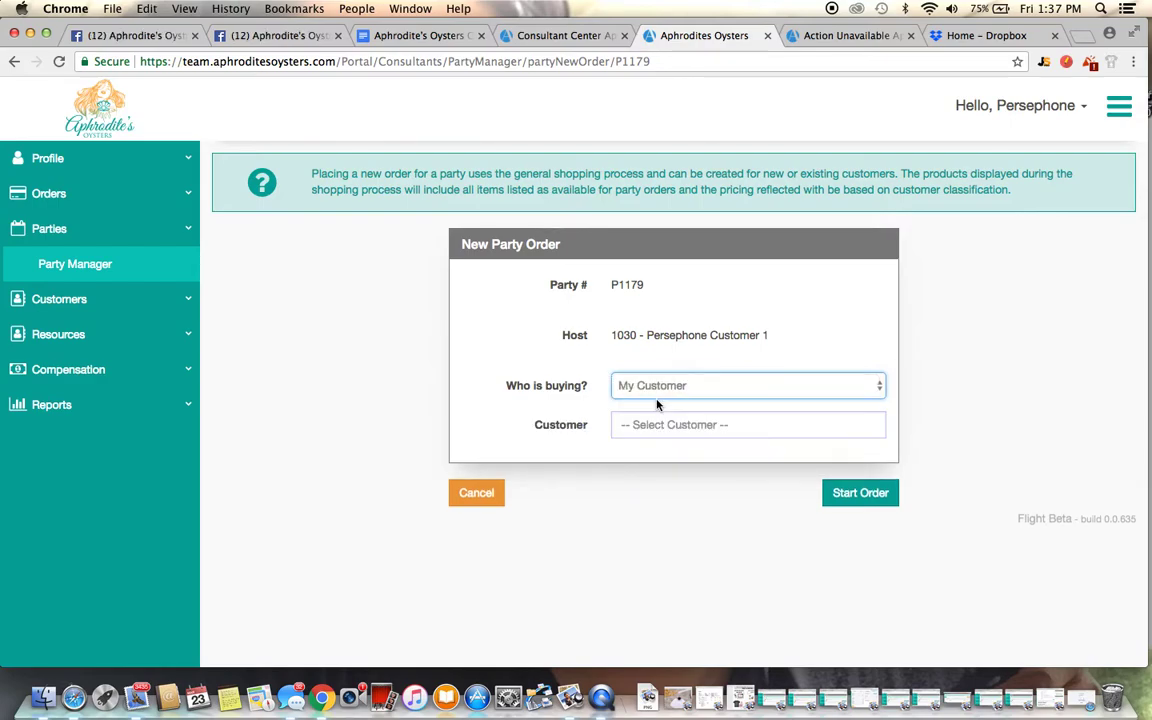
Search for the existing customer by first name and select the matching customer as the buyer
{"action": "left_click", "coordinate": [661, 420]}
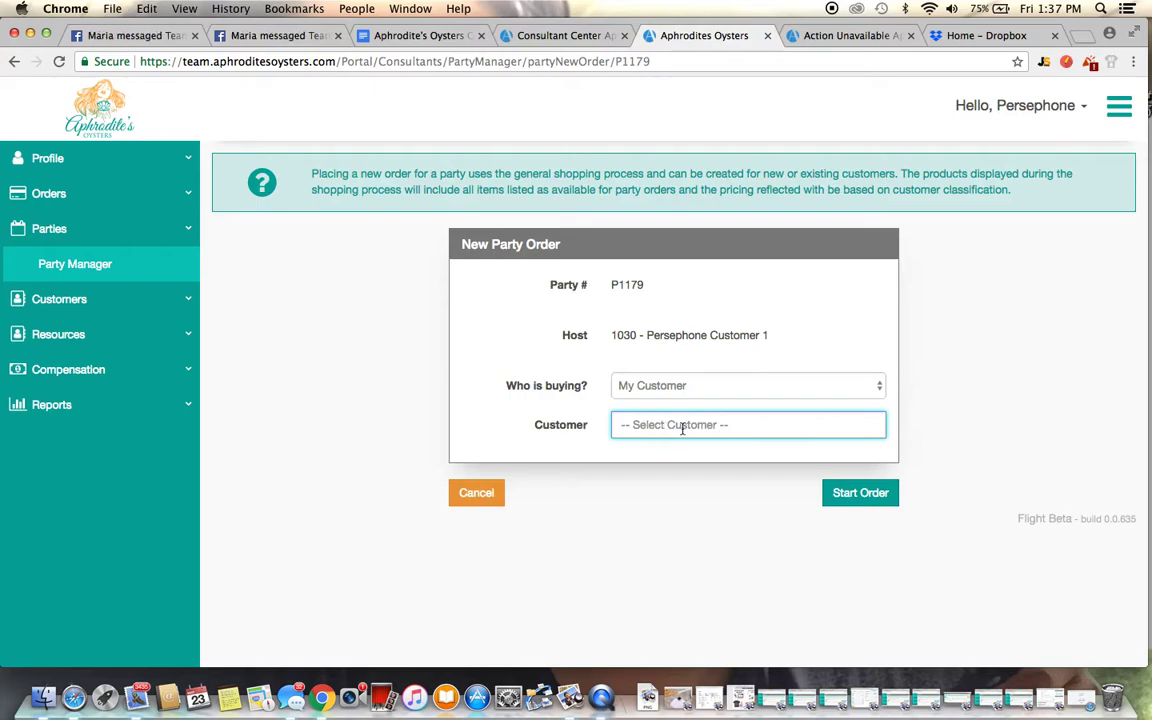
{"action": "type", "text": "s"}
{"action": "key", "text": "BackSpace"}
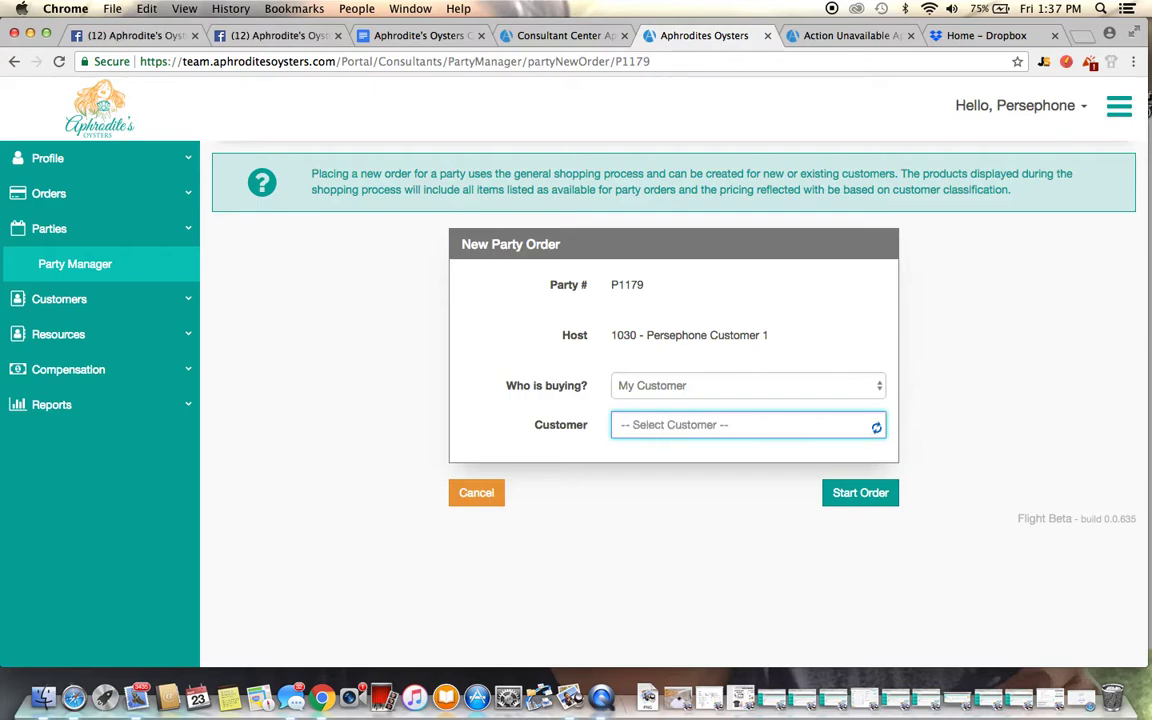
{"action": "left_click", "coordinate": [872, 425]}
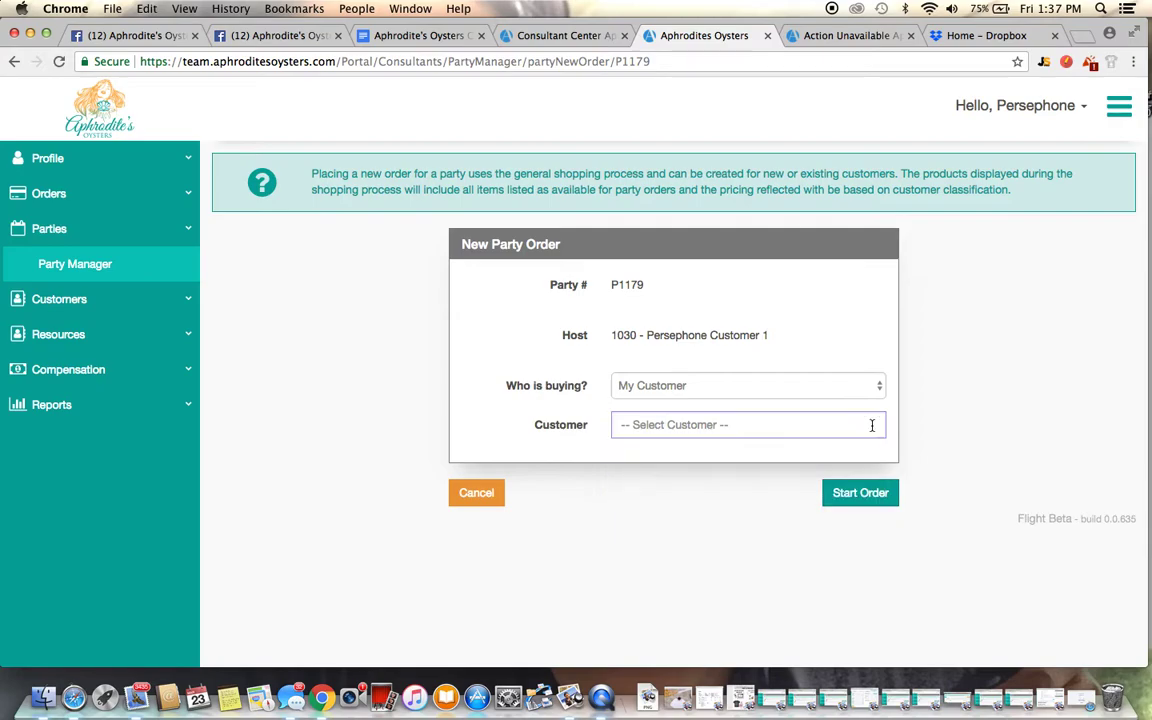
{"action": "left_click", "coordinate": [810, 426]}
{"action": "type", "text": "pers"}
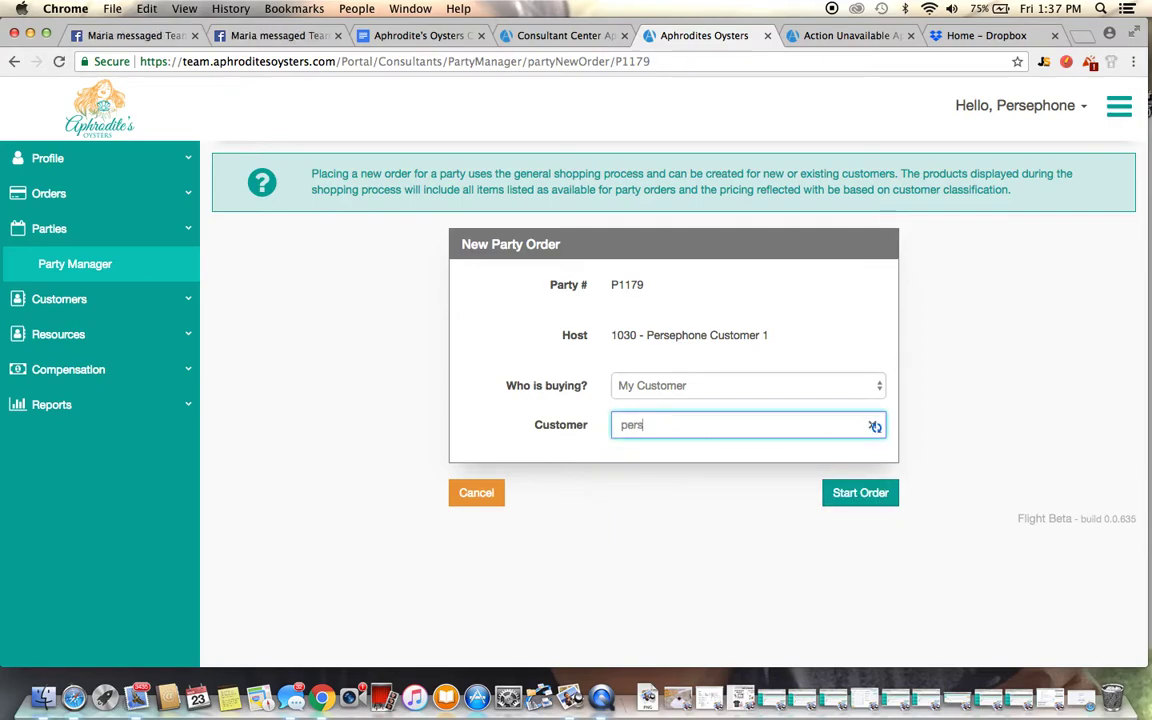
{"action": "type", "text": "ephone"}
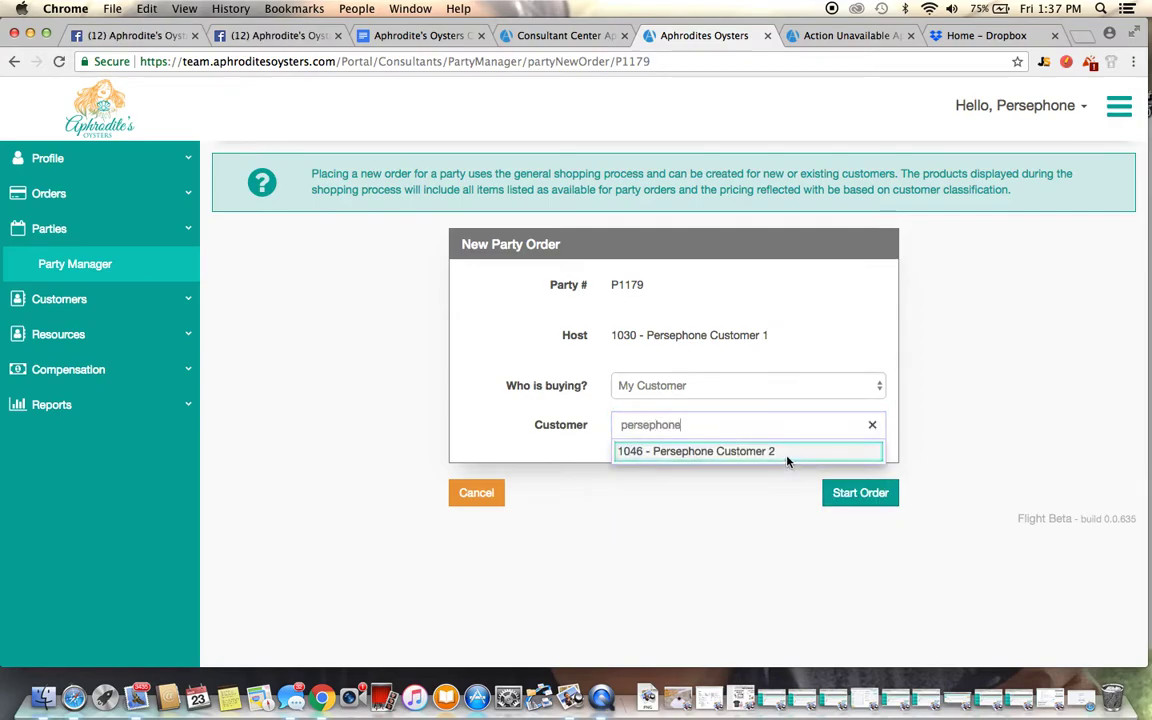
{"action": "left_click", "coordinate": [787, 457]}
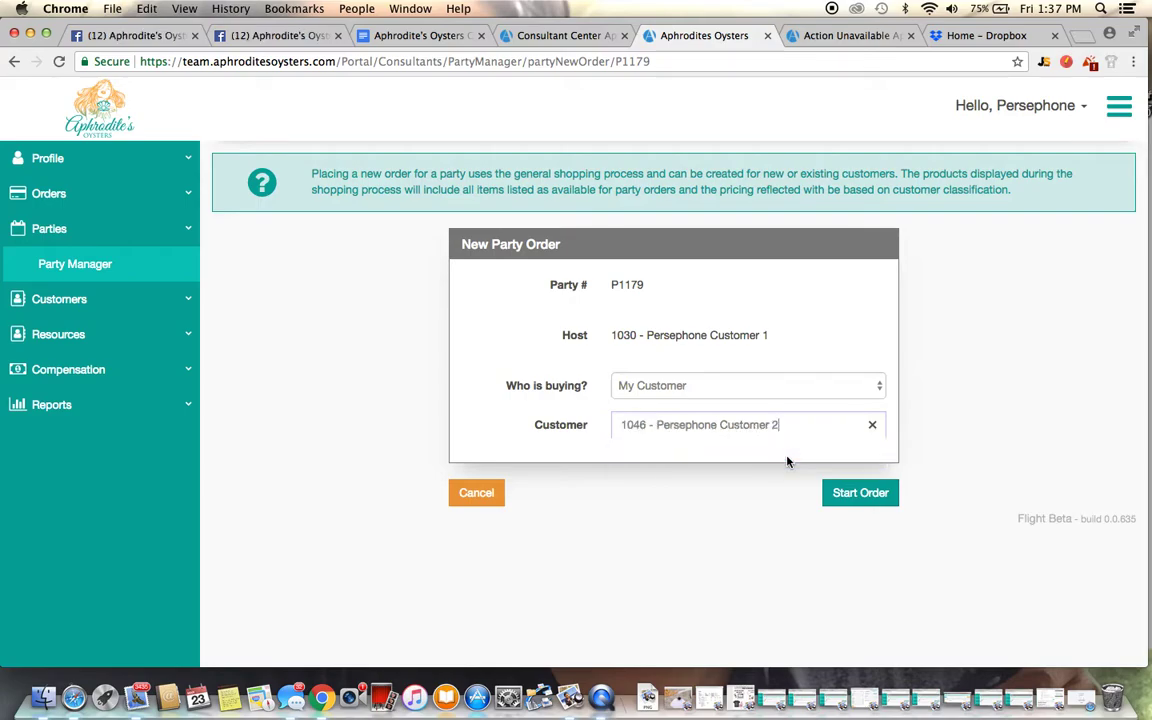
Start the party order for the selected customer, keeping My Customer as the buyer type
{"action": "left_click", "coordinate": [762, 395]}
{"action": "left_click", "coordinate": [766, 395]}
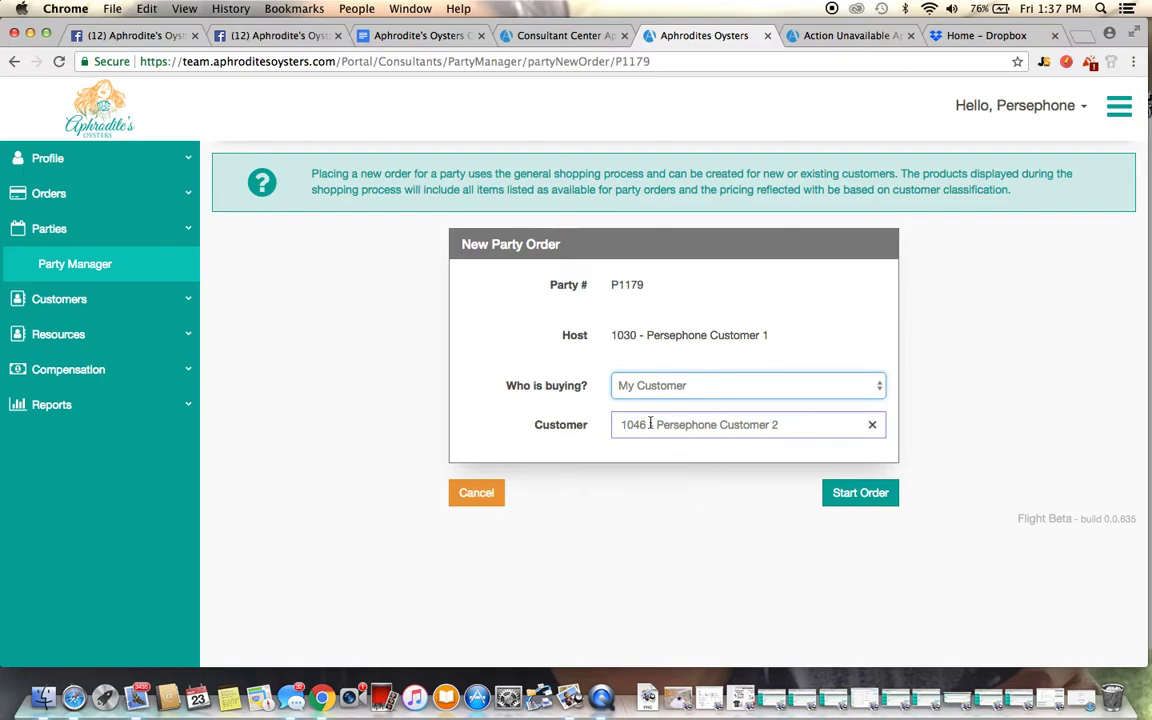
{"action": "left_click_drag", "start_coordinate": [657, 425], "coordinate": [781, 427]}
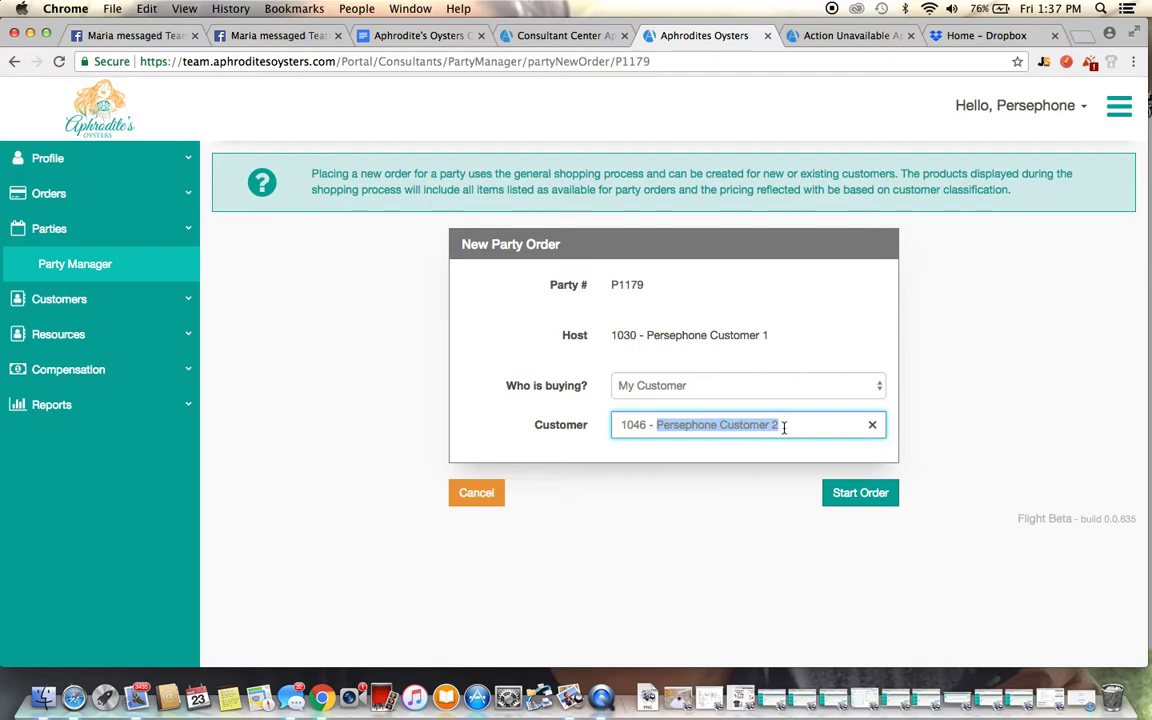
{"action": "left_click", "coordinate": [738, 456]}
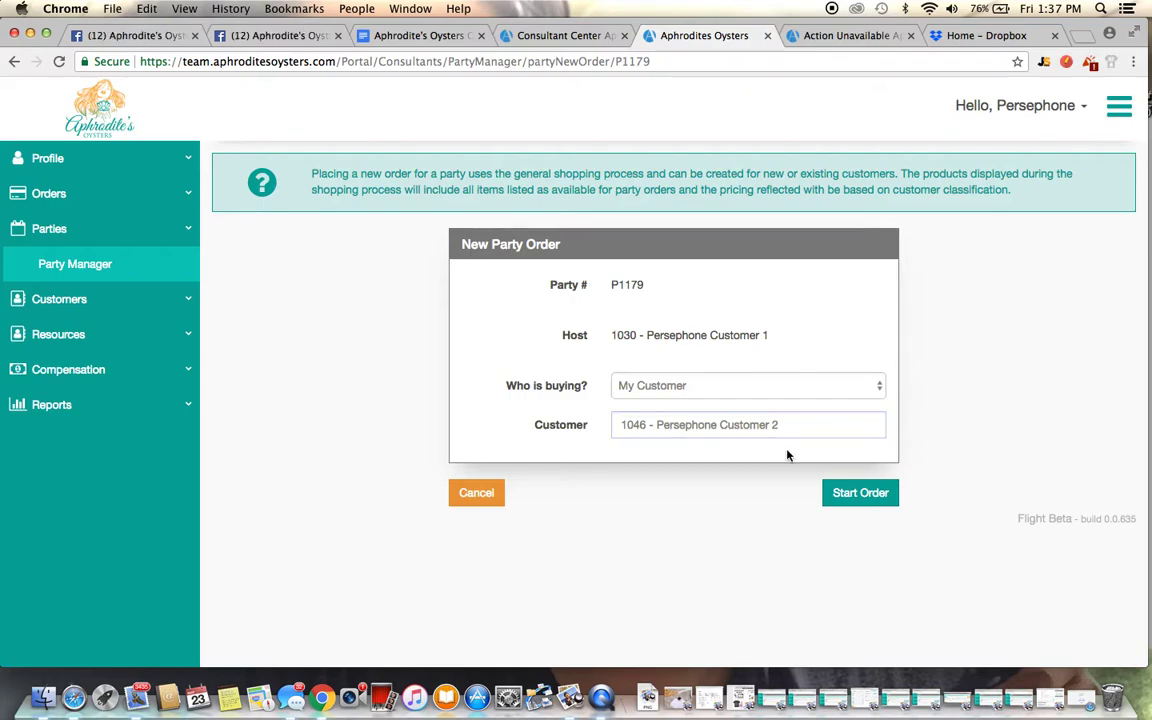
{"action": "left_click", "coordinate": [838, 497]}
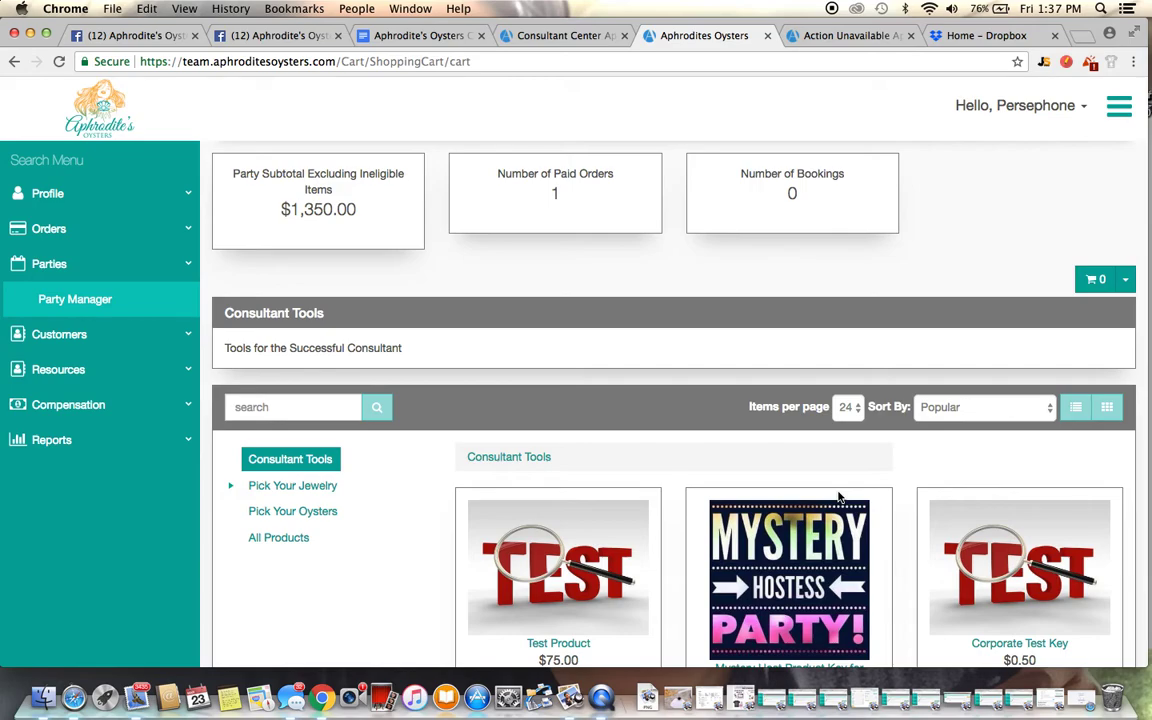
Show the Pick Your Oysters category, add one Pearl Party Tray of 5 Oysters to the cart and dismiss the notification
{"action": "scroll", "coordinate": [838, 497], "scroll_direction": "down", "scroll_amount": 3}
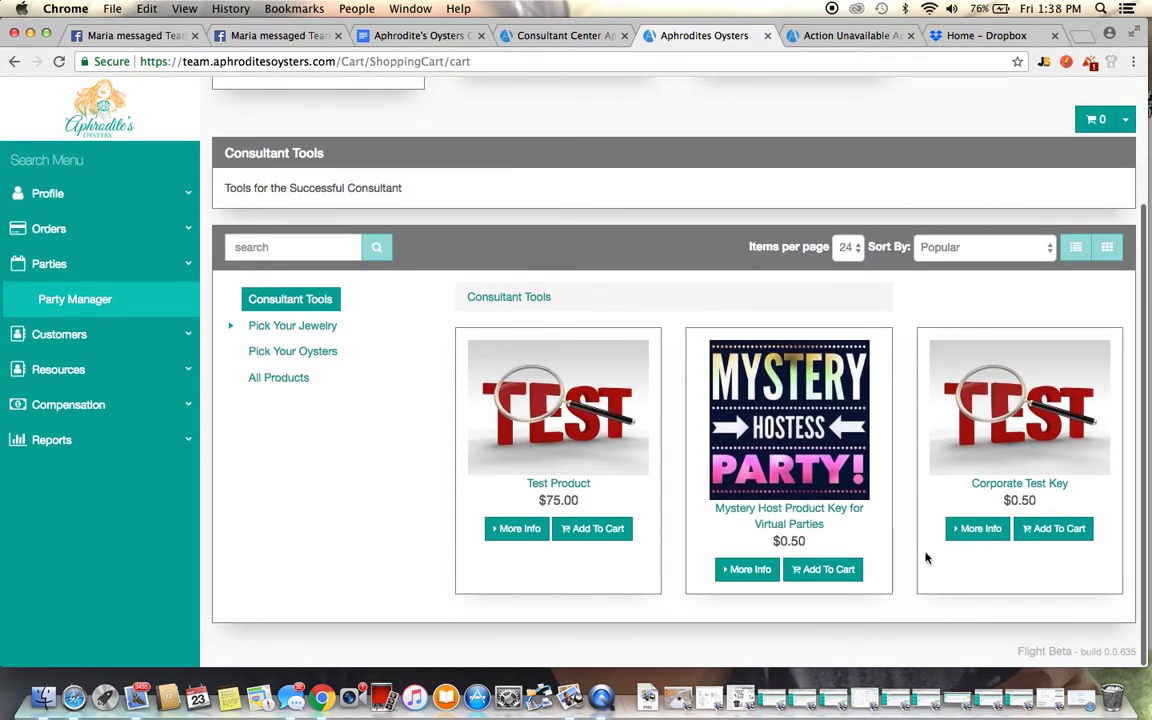
{"action": "scroll", "coordinate": [900, 540], "scroll_direction": "up", "scroll_amount": 1}
{"action": "scroll", "coordinate": [874, 525], "scroll_direction": "down", "scroll_amount": 1}
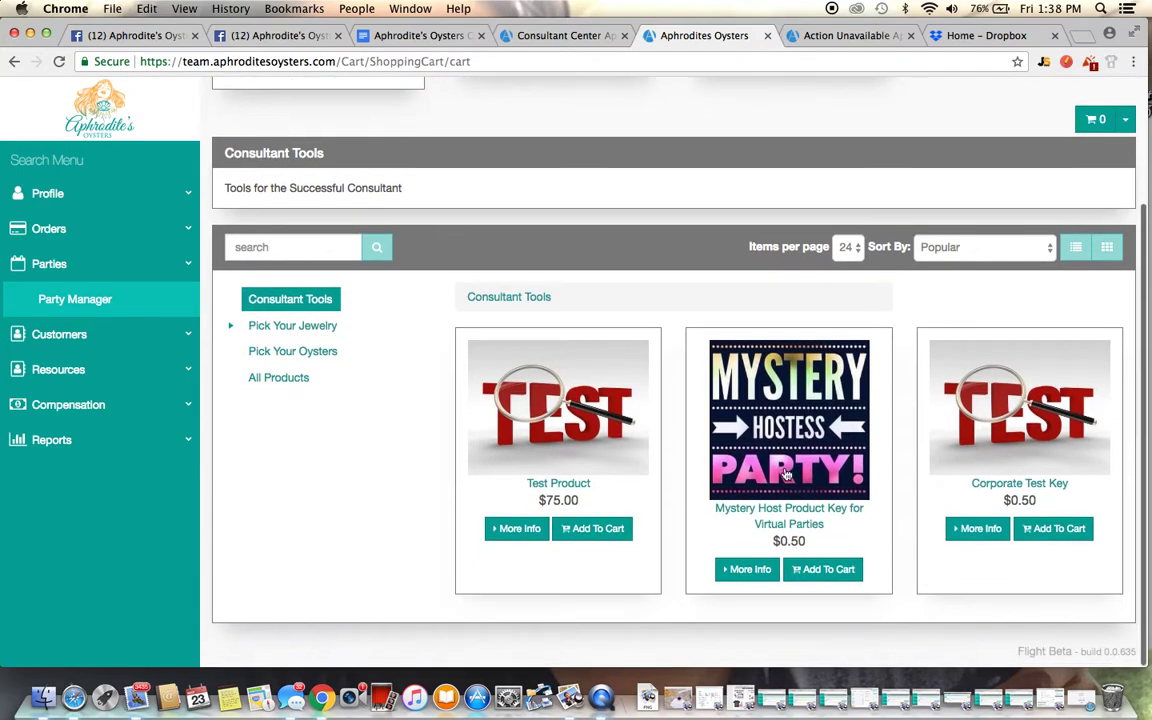
{"action": "left_click", "coordinate": [288, 351]}
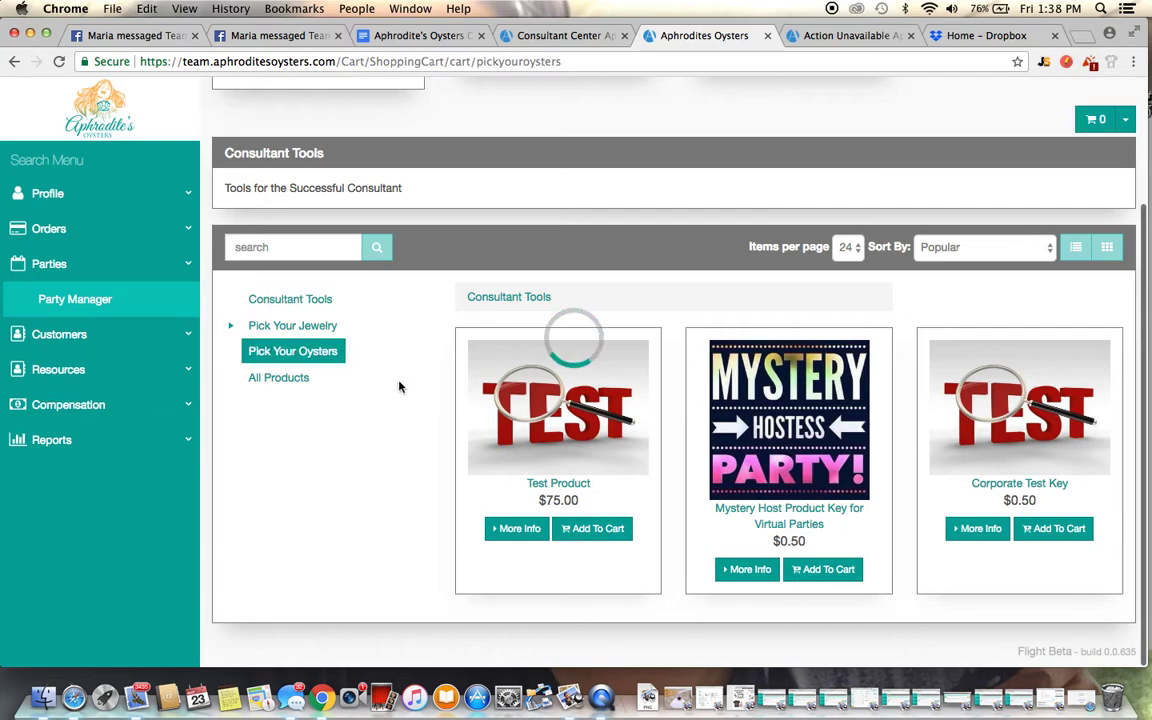
{"action": "left_click", "coordinate": [818, 569]}
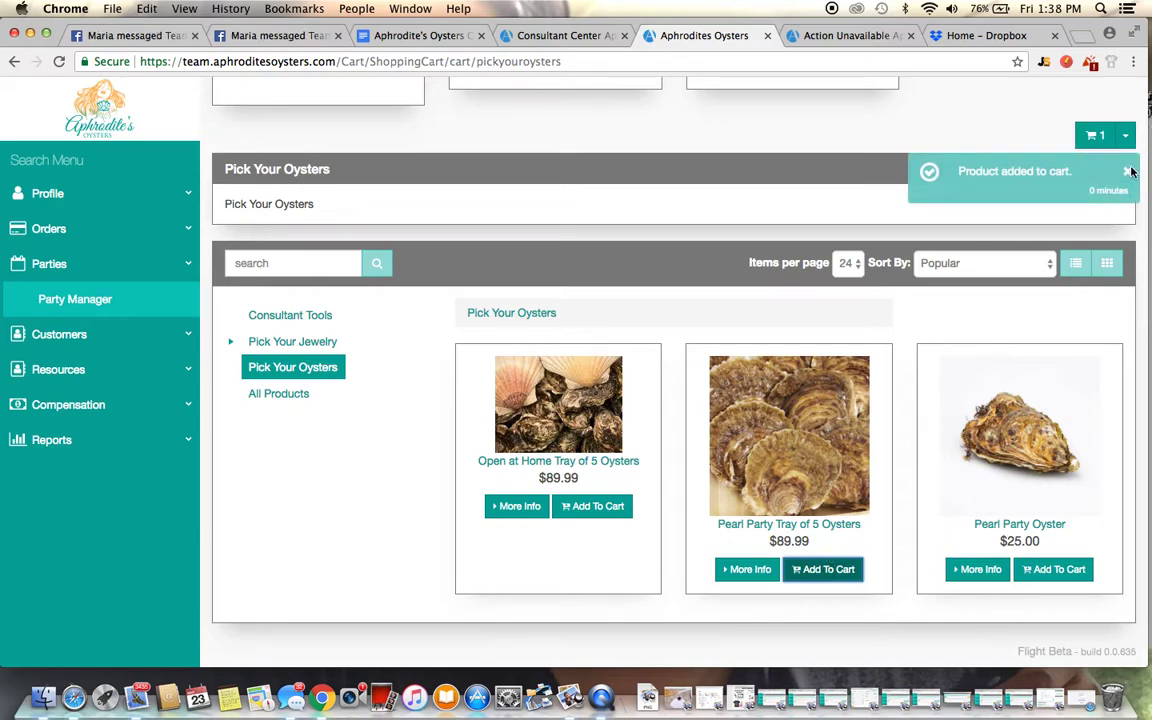
{"action": "left_click", "coordinate": [1131, 172]}
Open the shopping cart and proceed to checkout with the oyster tray
{"action": "left_click", "coordinate": [1100, 140]}
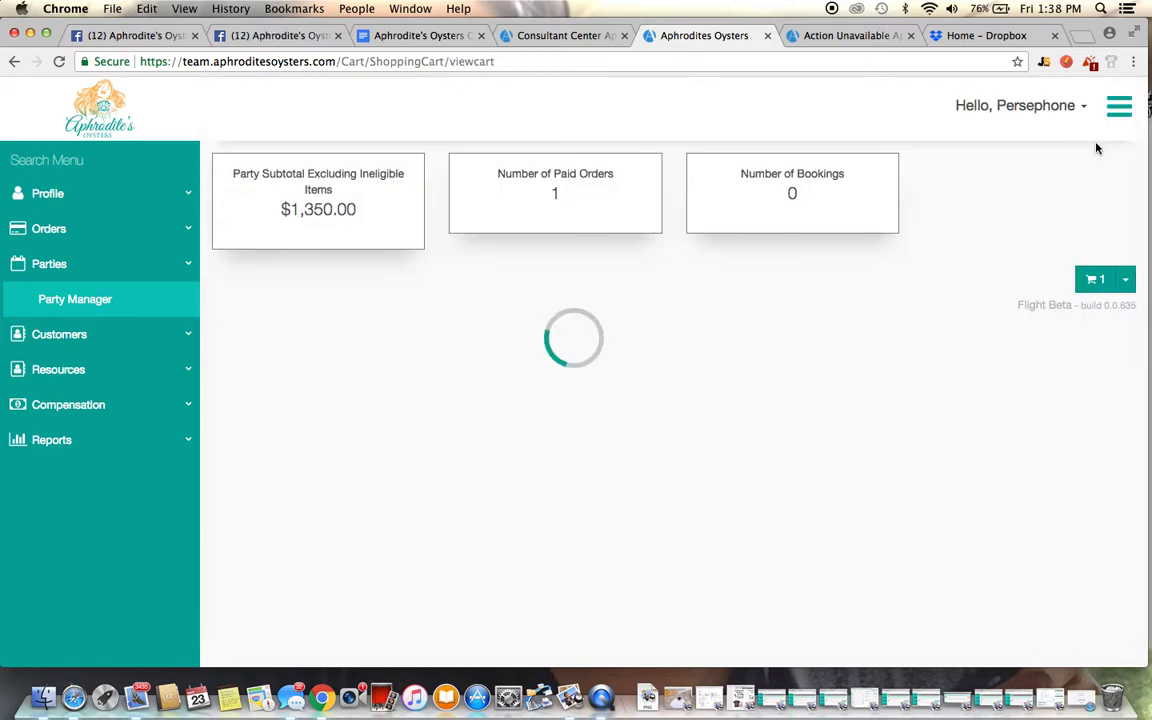
{"action": "scroll", "coordinate": [831, 520], "scroll_direction": "down", "scroll_amount": 1}
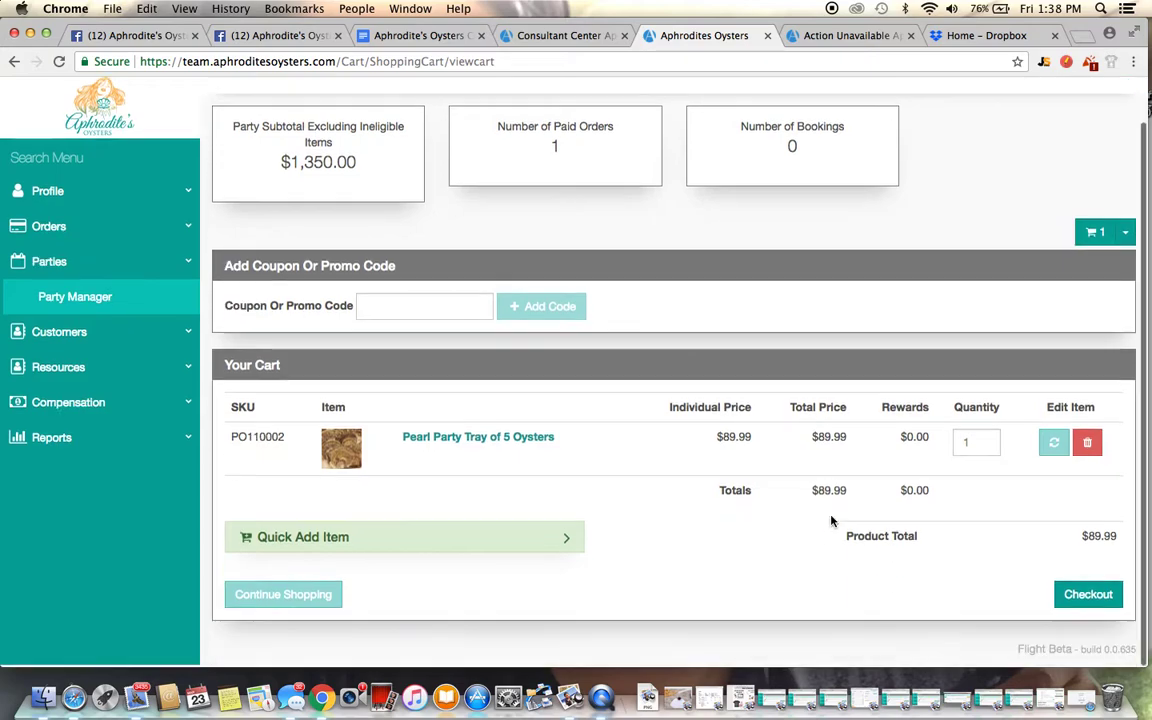
{"action": "left_click", "coordinate": [1080, 596]}
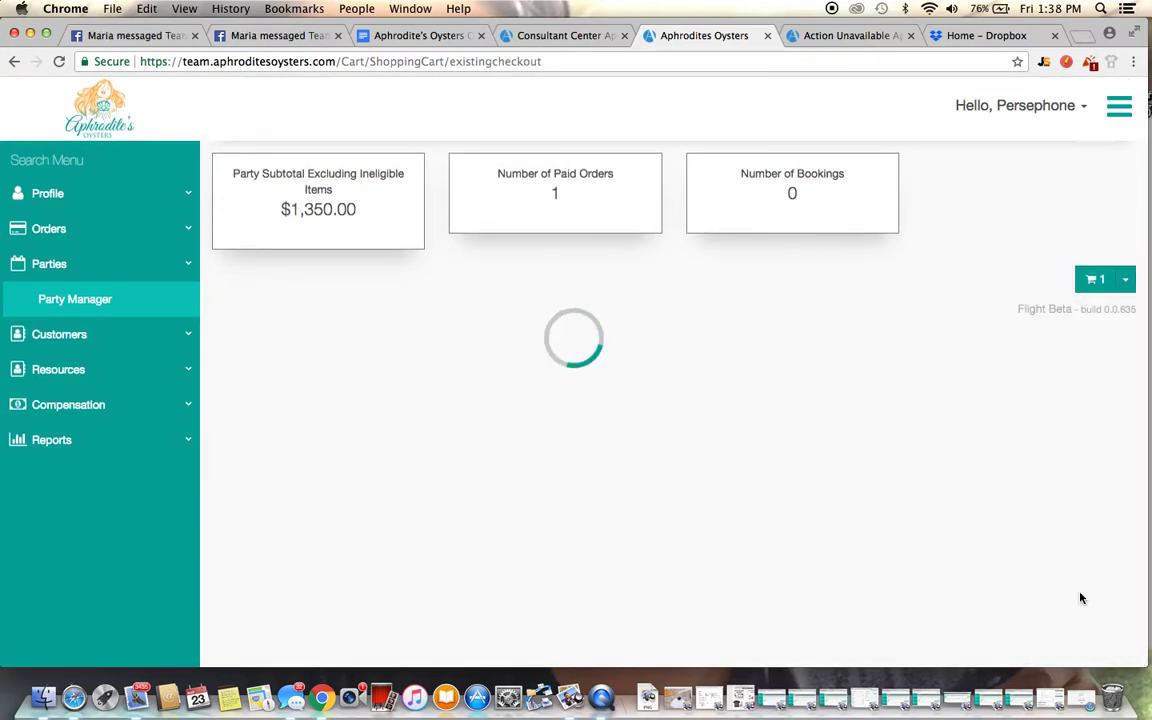
Examine the checkout page's customer information, billing method with its CVV field, and shipping address
{"action": "scroll", "coordinate": [1081, 597], "scroll_direction": "down", "scroll_amount": 5}
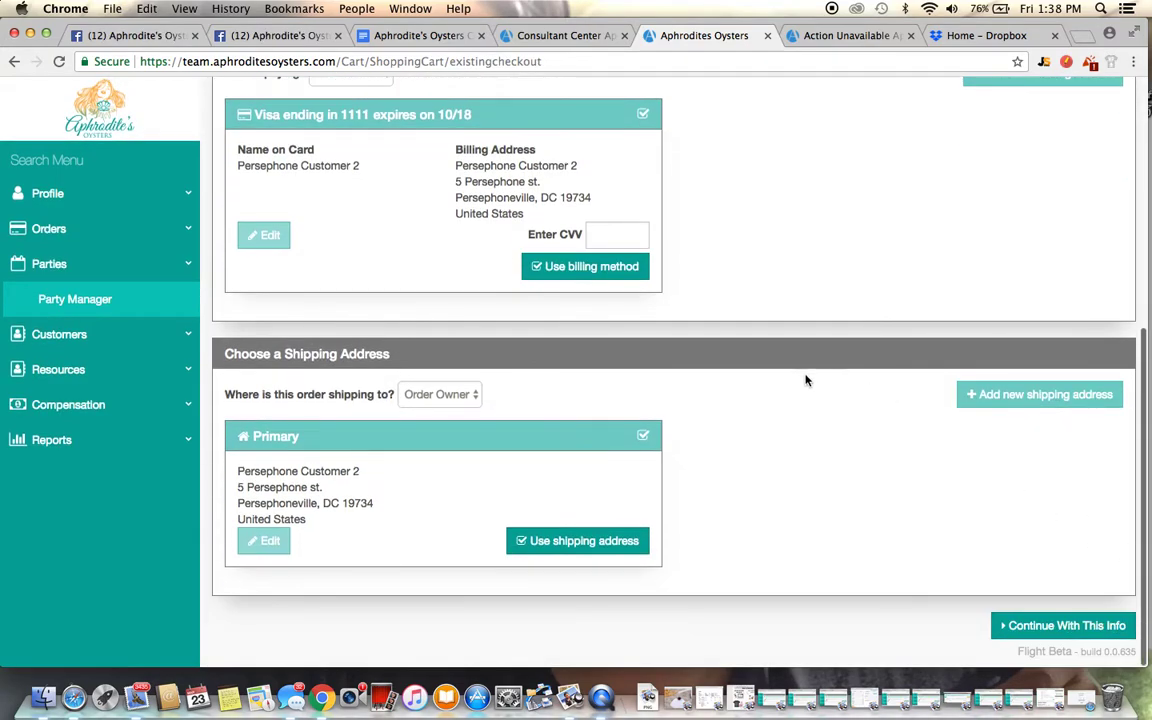
{"action": "scroll", "coordinate": [806, 380], "scroll_direction": "up", "scroll_amount": 3}
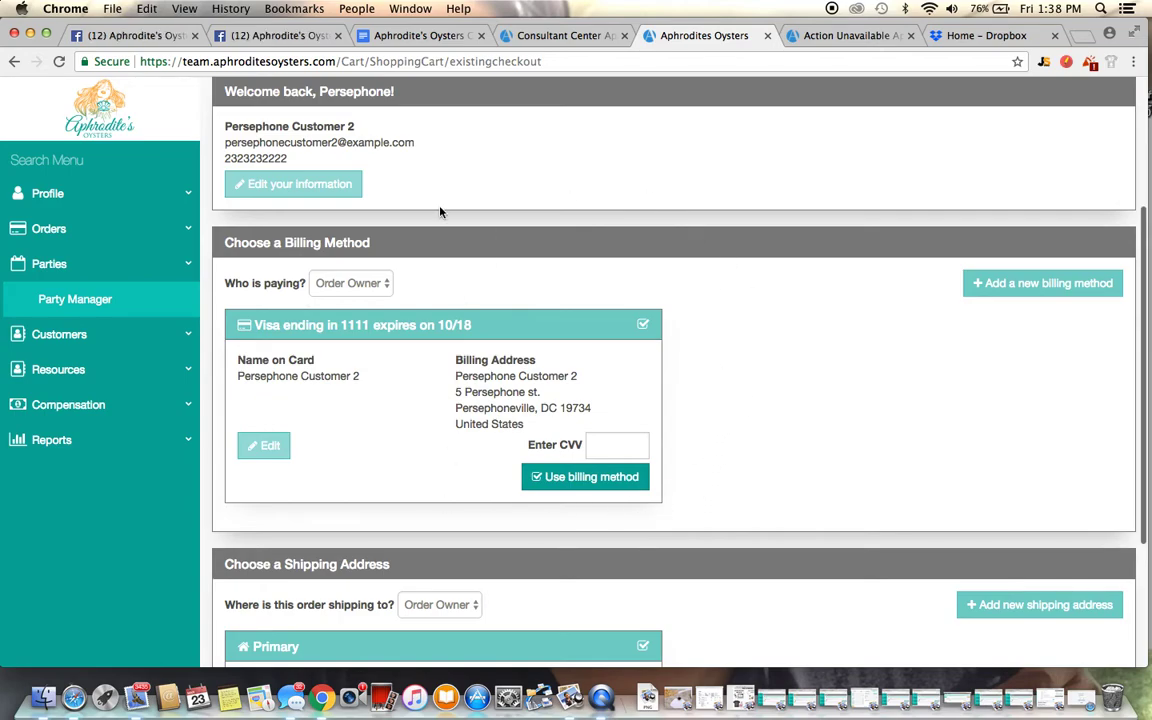
{"action": "scroll", "coordinate": [618, 514], "scroll_direction": "down", "scroll_amount": 4}
{"action": "scroll", "coordinate": [740, 571], "scroll_direction": "up", "scroll_amount": 3}
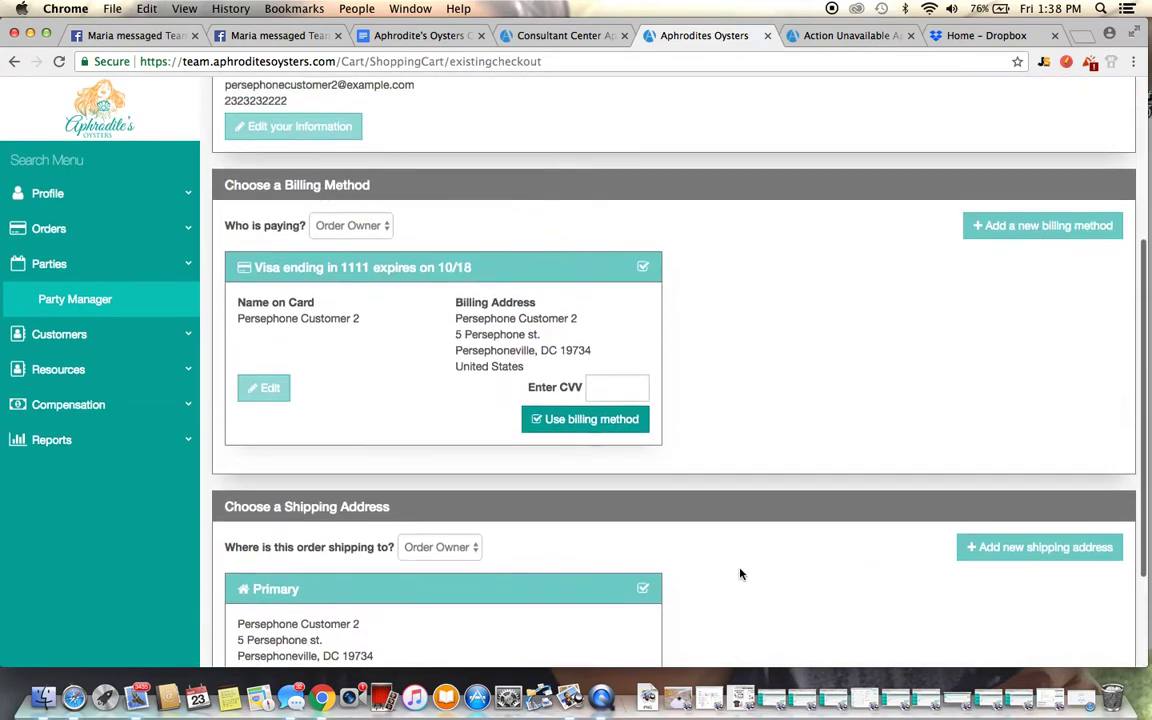
{"action": "scroll", "coordinate": [775, 640], "scroll_direction": "up", "scroll_amount": 2}
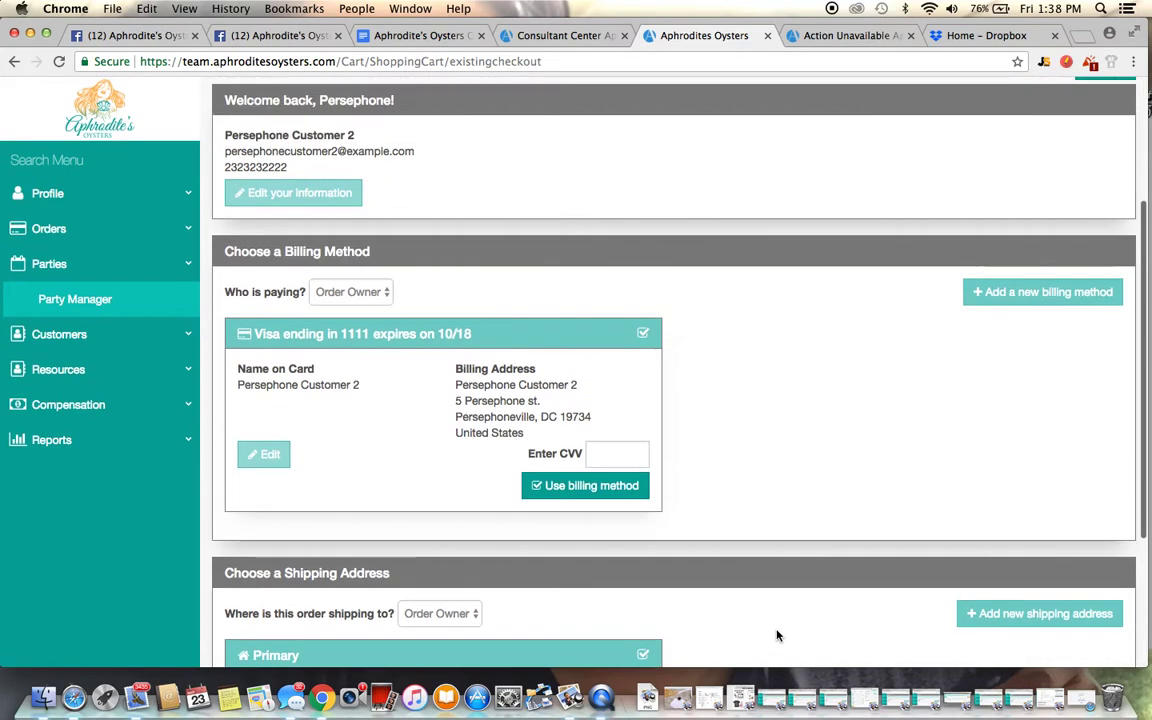
{"action": "left_click", "coordinate": [606, 453]}
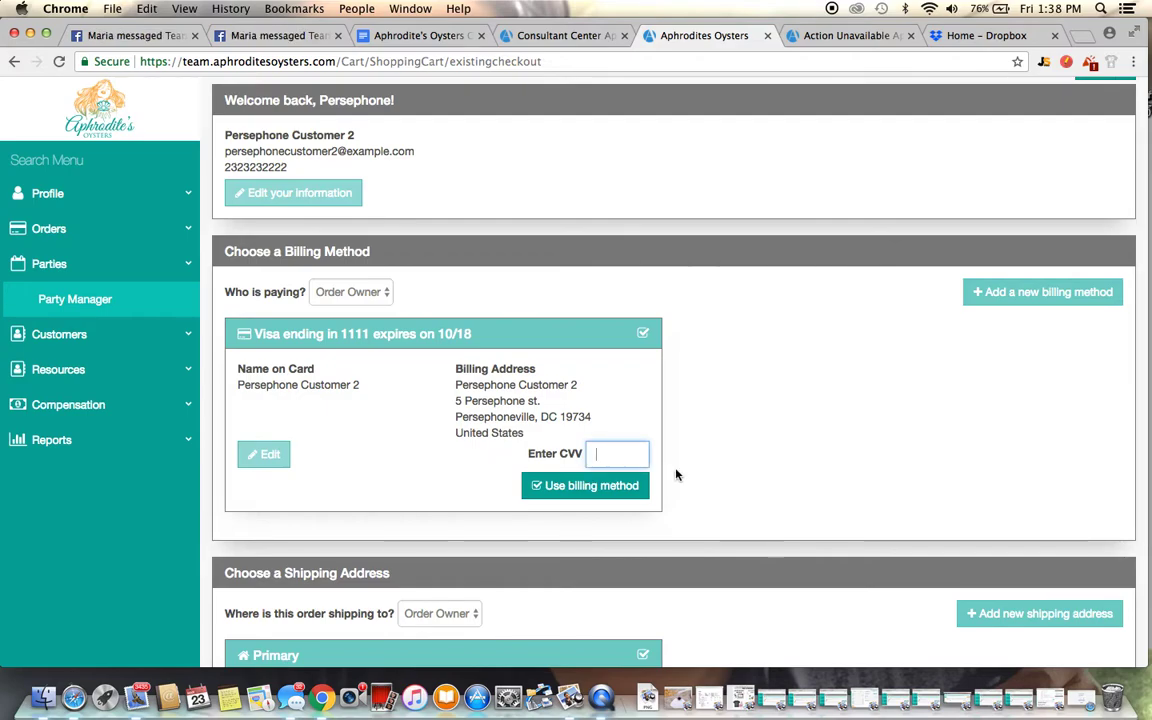
{"action": "scroll", "coordinate": [760, 495], "scroll_direction": "down", "scroll_amount": 5}
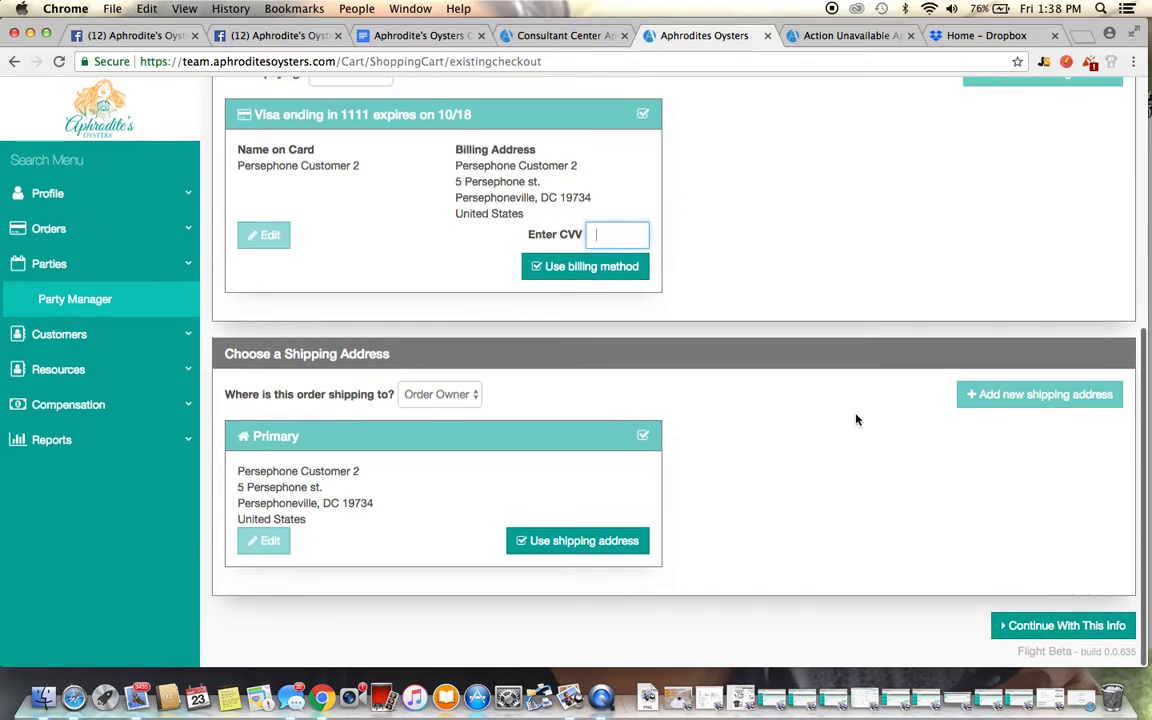
{"action": "scroll", "coordinate": [856, 420], "scroll_direction": "up", "scroll_amount": 4}
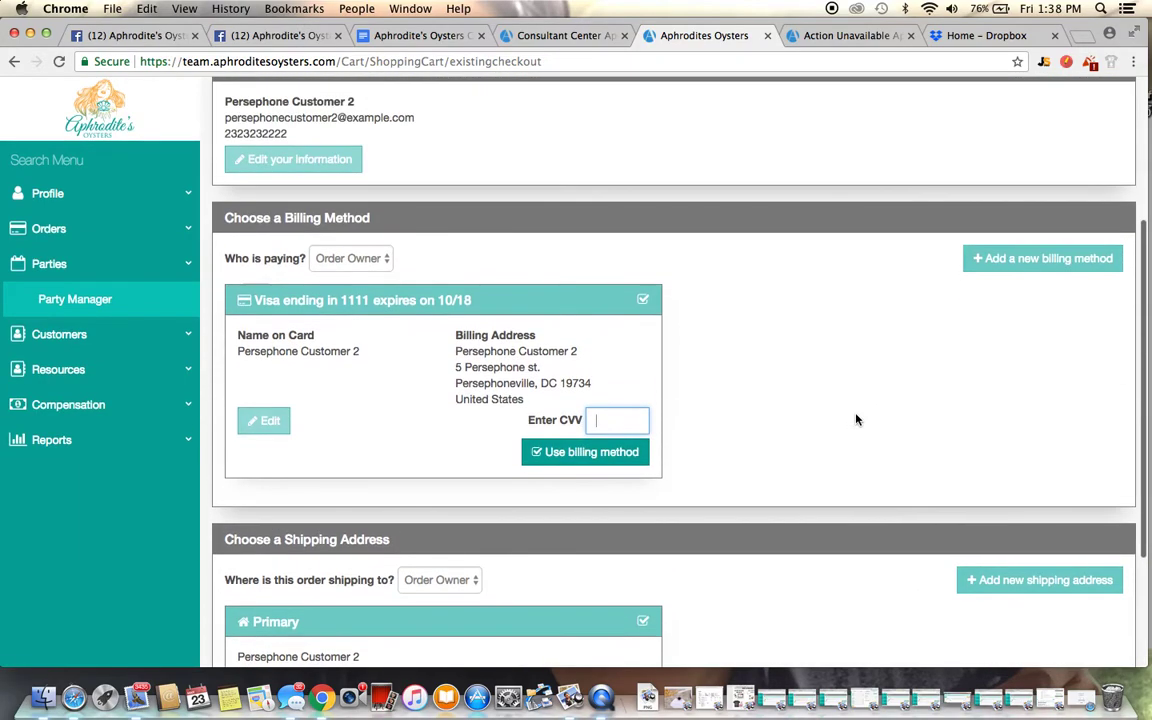
{"action": "scroll", "coordinate": [856, 420], "scroll_direction": "up", "scroll_amount": 5}
{"action": "scroll", "coordinate": [856, 420], "scroll_direction": "down", "scroll_amount": 8}
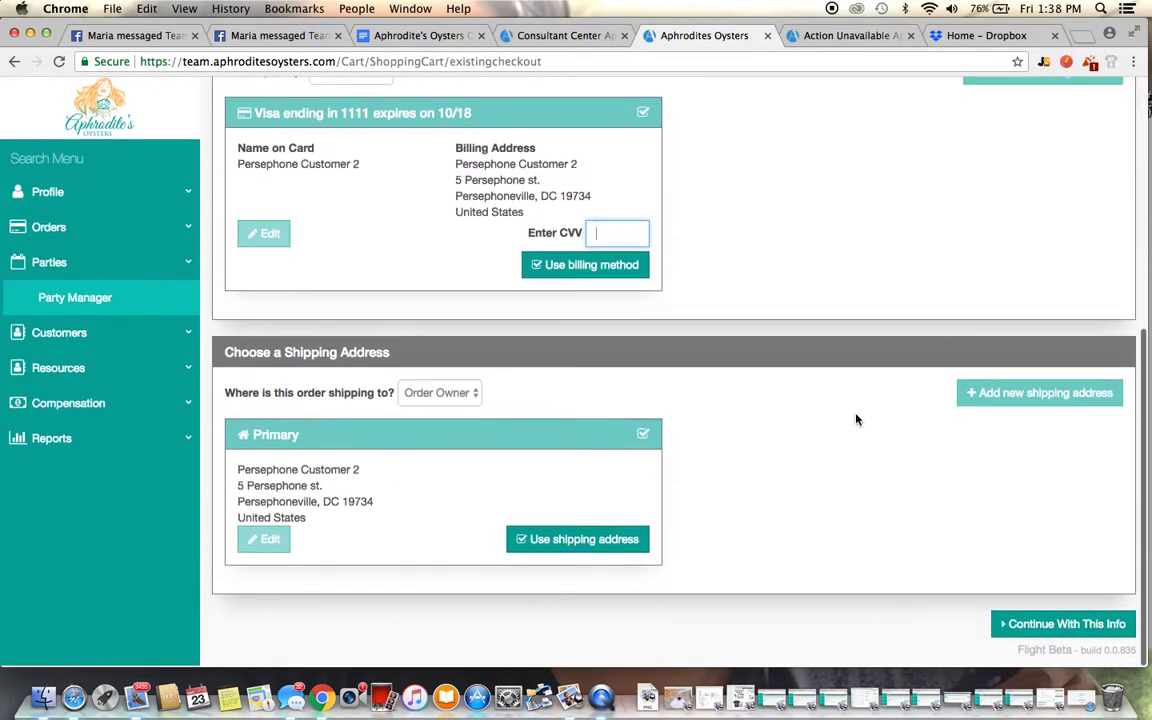
Review the party totals at the head of the checkout page alongside its billing and shipping choices
{"action": "scroll", "coordinate": [856, 420], "scroll_direction": "up", "scroll_amount": 5}
{"action": "scroll", "coordinate": [856, 420], "scroll_direction": "down", "scroll_amount": 8}
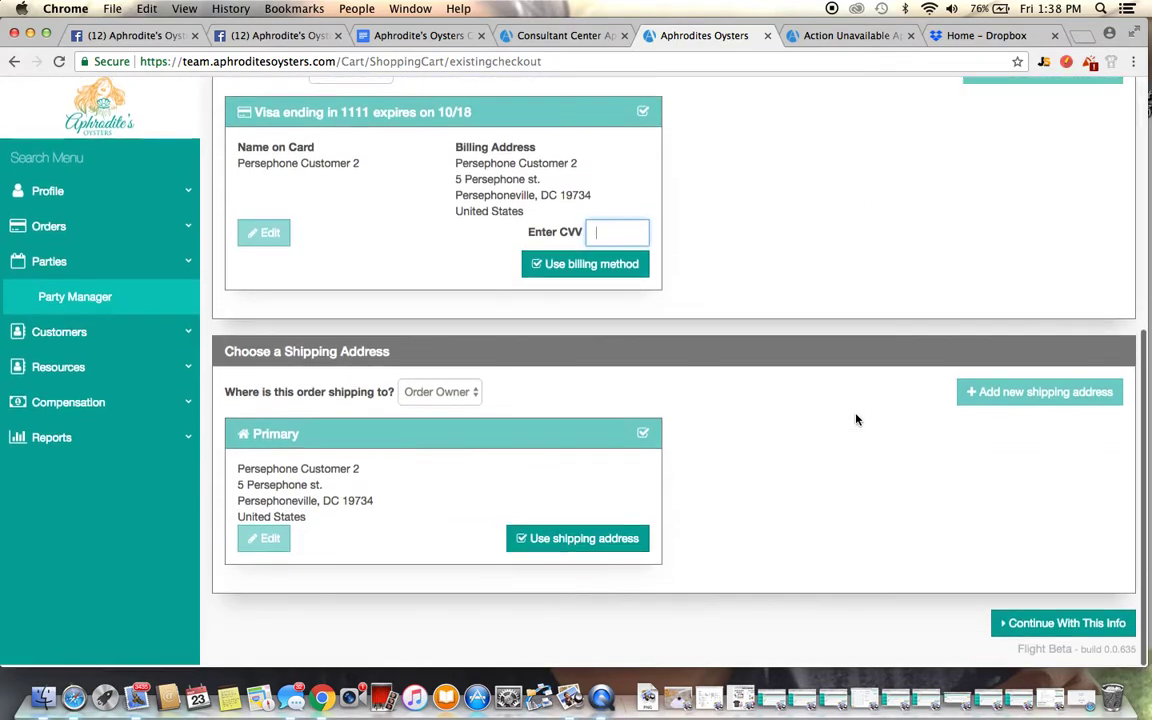
{"action": "scroll", "coordinate": [856, 420], "scroll_direction": "up", "scroll_amount": 6}
{"action": "scroll", "coordinate": [856, 420], "scroll_direction": "down", "scroll_amount": 6}
{"action": "scroll", "coordinate": [856, 420], "scroll_direction": "up", "scroll_amount": 6}
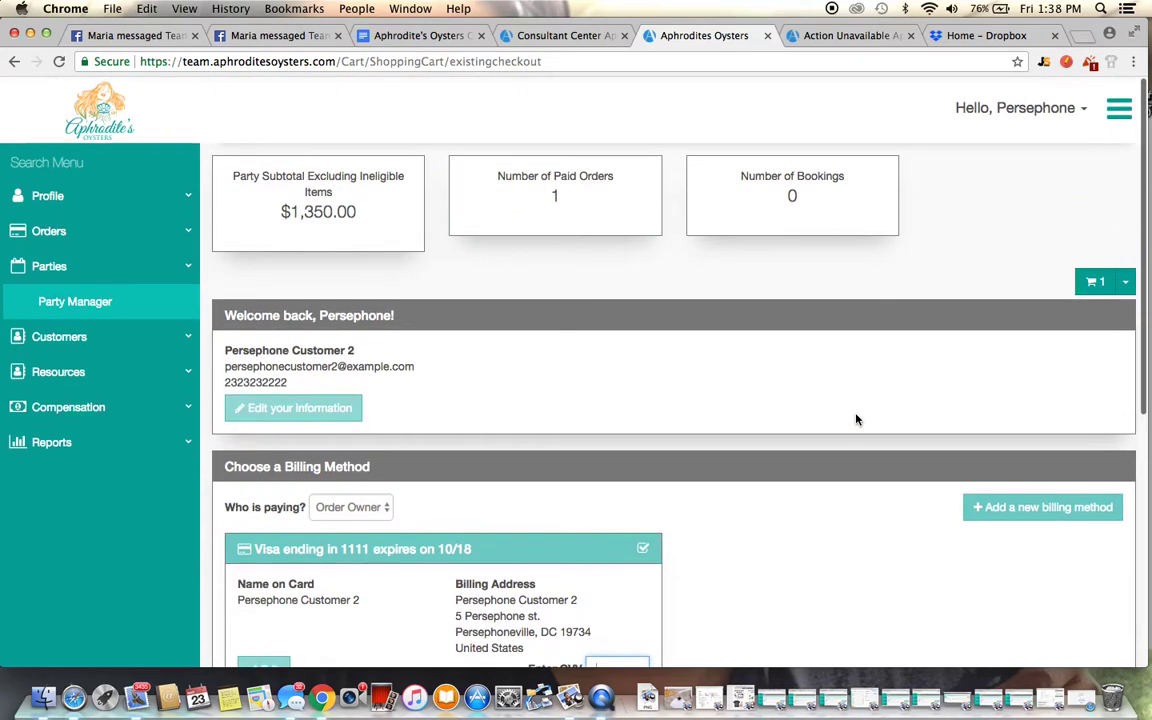
{"action": "scroll", "coordinate": [856, 420], "scroll_direction": "down", "scroll_amount": 6}
{"action": "scroll", "coordinate": [856, 419], "scroll_direction": "up", "scroll_amount": 3}
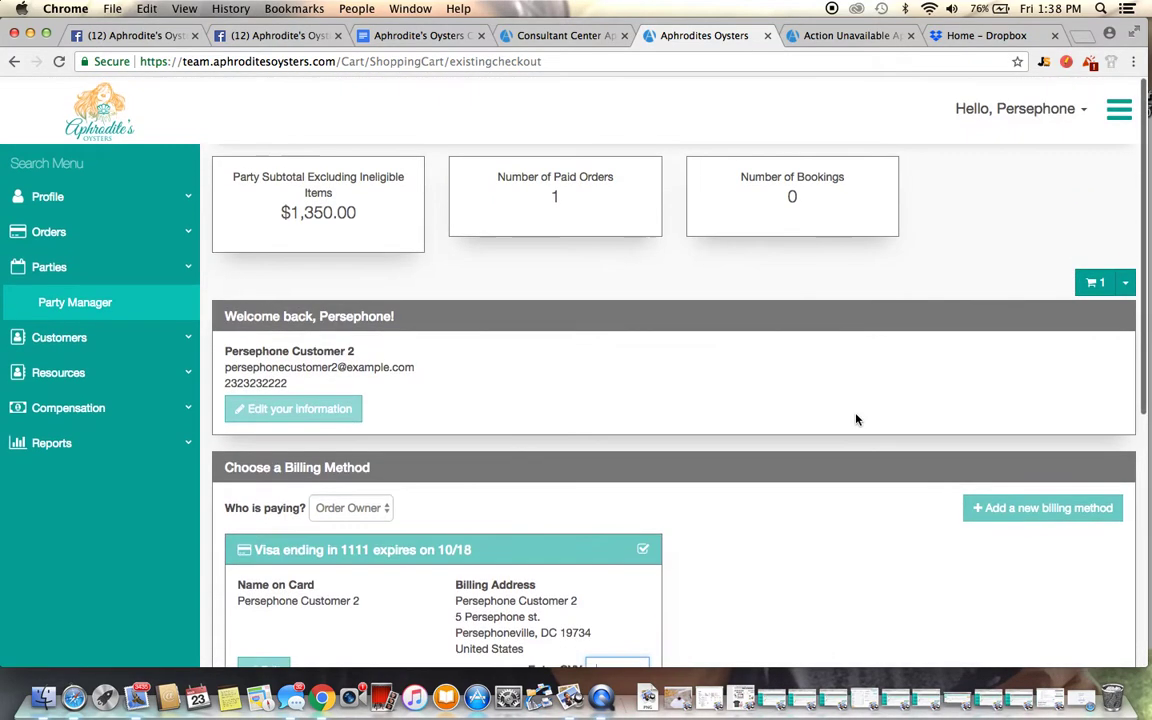
{"action": "scroll", "coordinate": [856, 419], "scroll_direction": "down", "scroll_amount": 9}
{"action": "scroll", "coordinate": [856, 419], "scroll_direction": "up", "scroll_amount": 3}
{"action": "scroll", "coordinate": [856, 419], "scroll_direction": "up", "scroll_amount": 5}
{"action": "scroll", "coordinate": [856, 419], "scroll_direction": "down", "scroll_amount": 7}
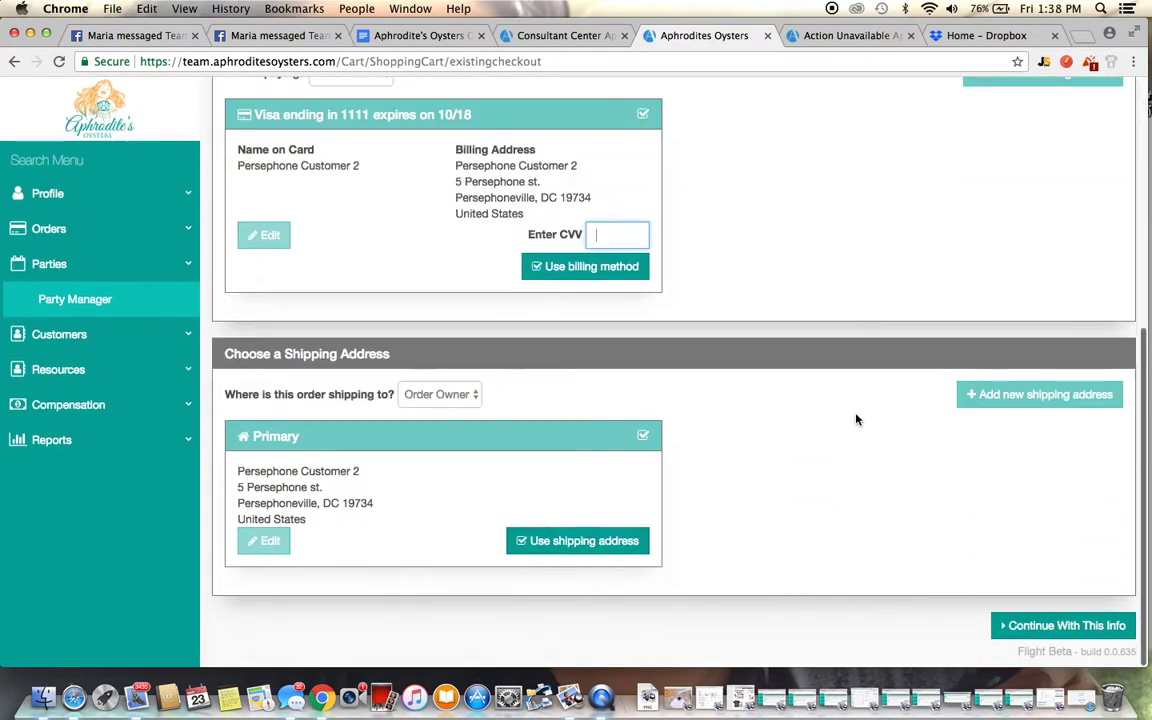
{"action": "scroll", "coordinate": [856, 419], "scroll_direction": "up", "scroll_amount": 4}
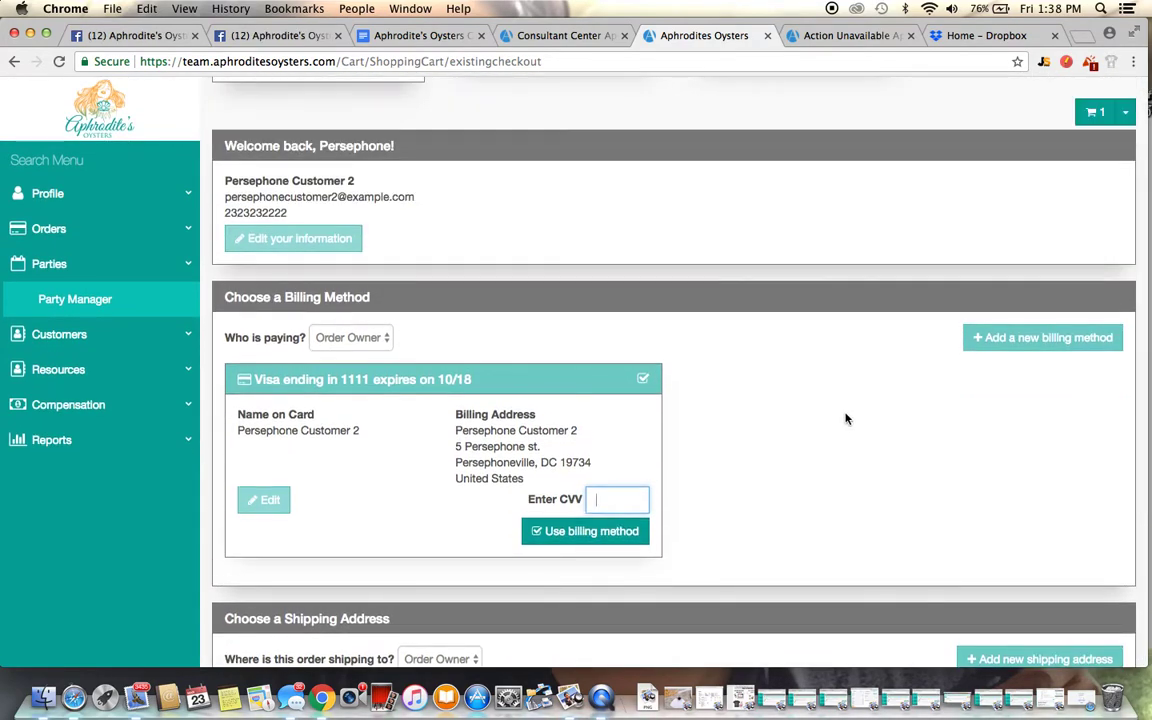
{"action": "scroll", "coordinate": [856, 419], "scroll_direction": "up", "scroll_amount": 3}
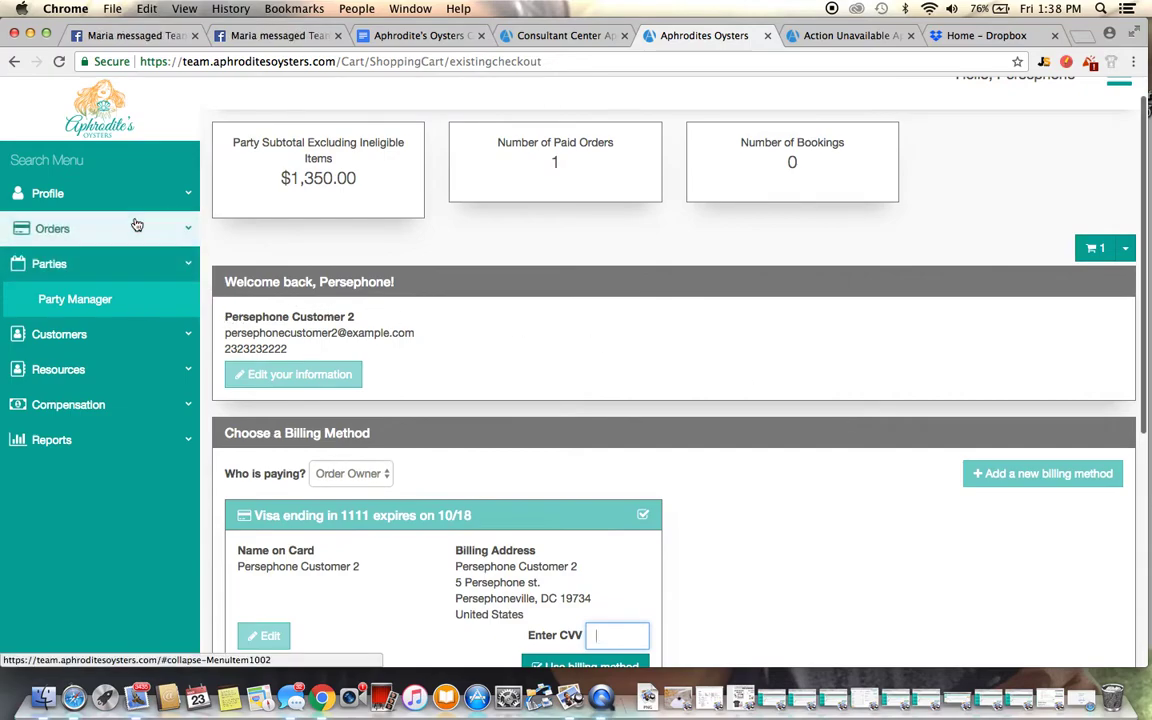
Leave the checkout and look over the list of parties in the Party Manager
{"action": "left_click", "coordinate": [113, 140]}
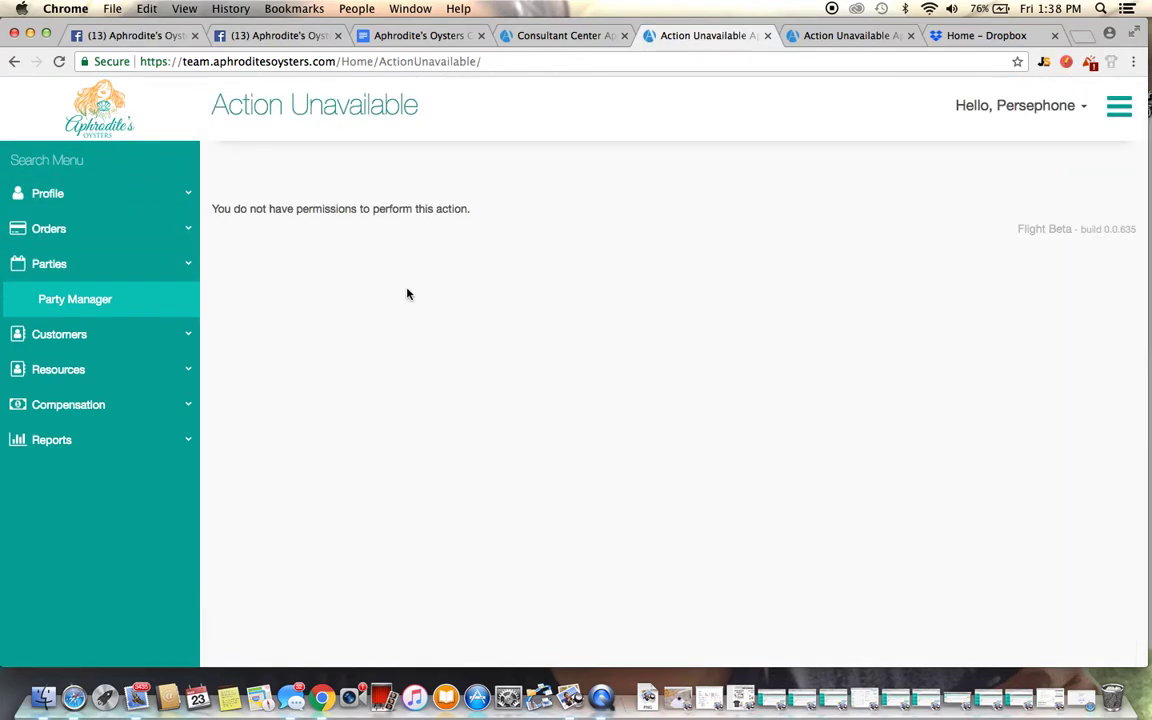
{"action": "left_click", "coordinate": [170, 297]}
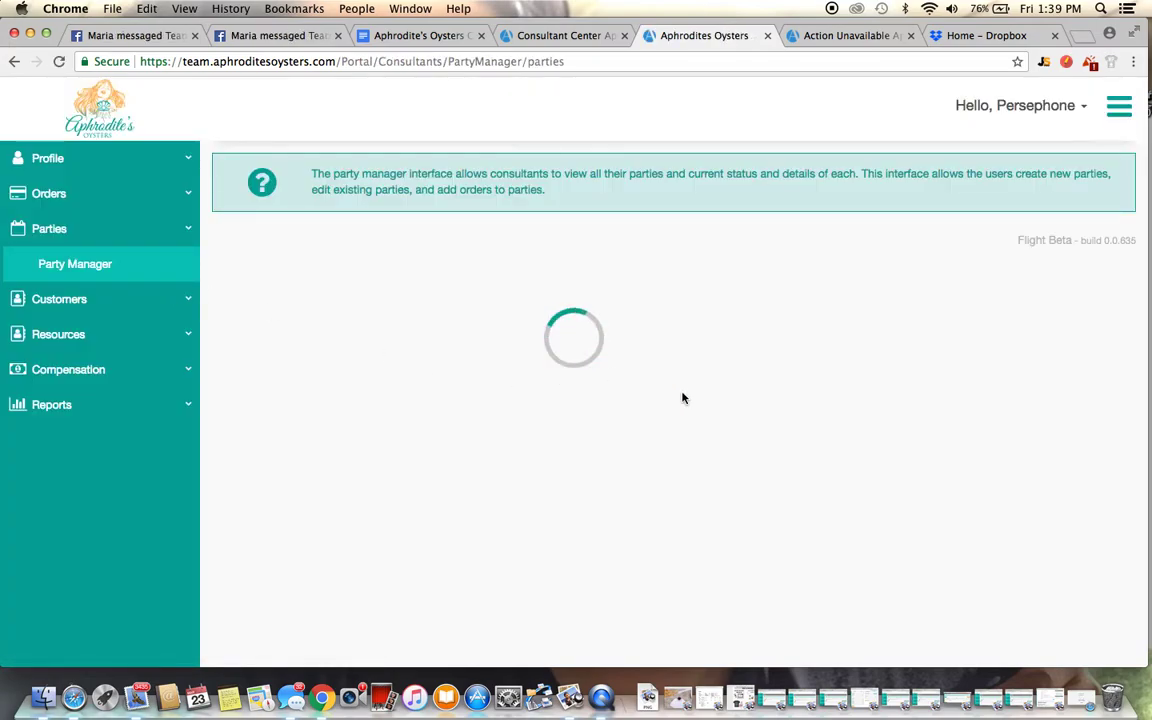
{"action": "scroll", "coordinate": [848, 455], "scroll_direction": "down", "scroll_amount": 5}
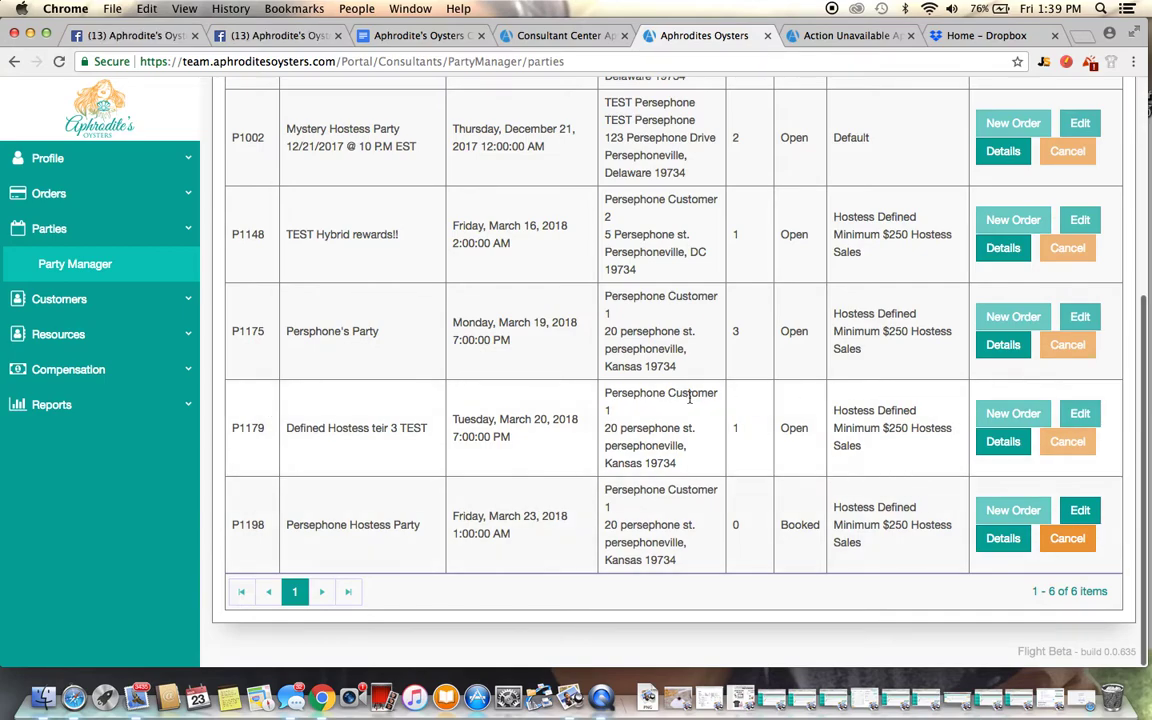
Go to the Customer Center and open the form for adding a new customer
{"action": "left_click", "coordinate": [155, 308]}
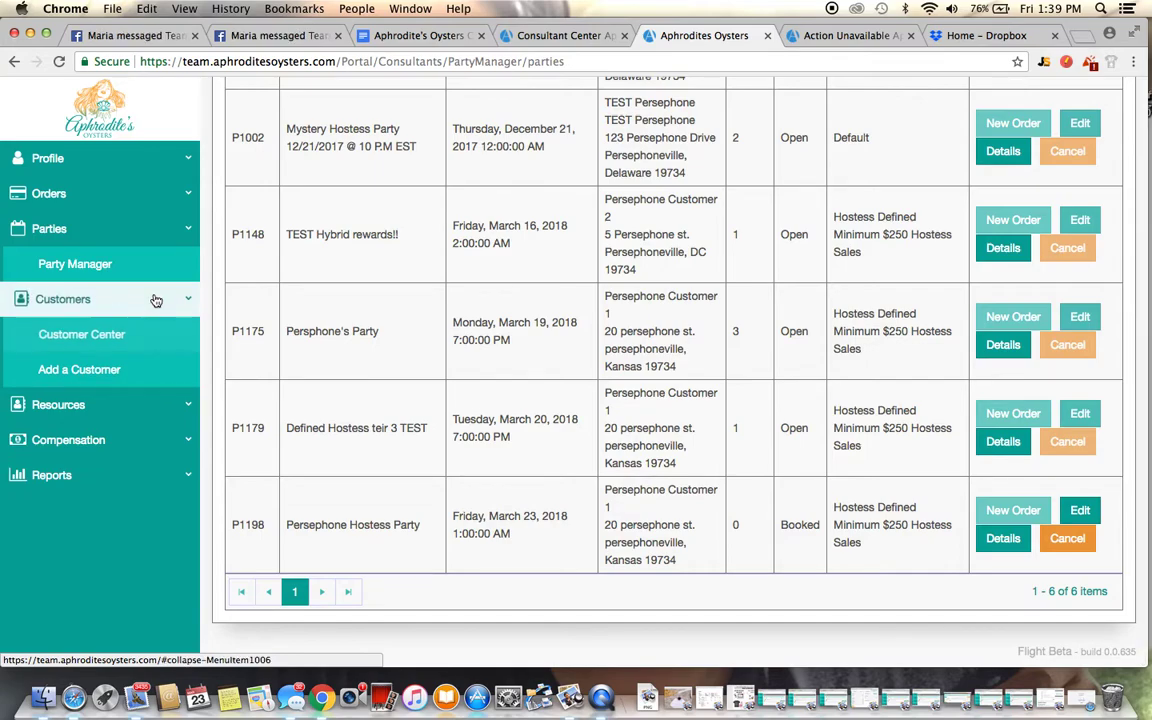
{"action": "left_click", "coordinate": [163, 331]}
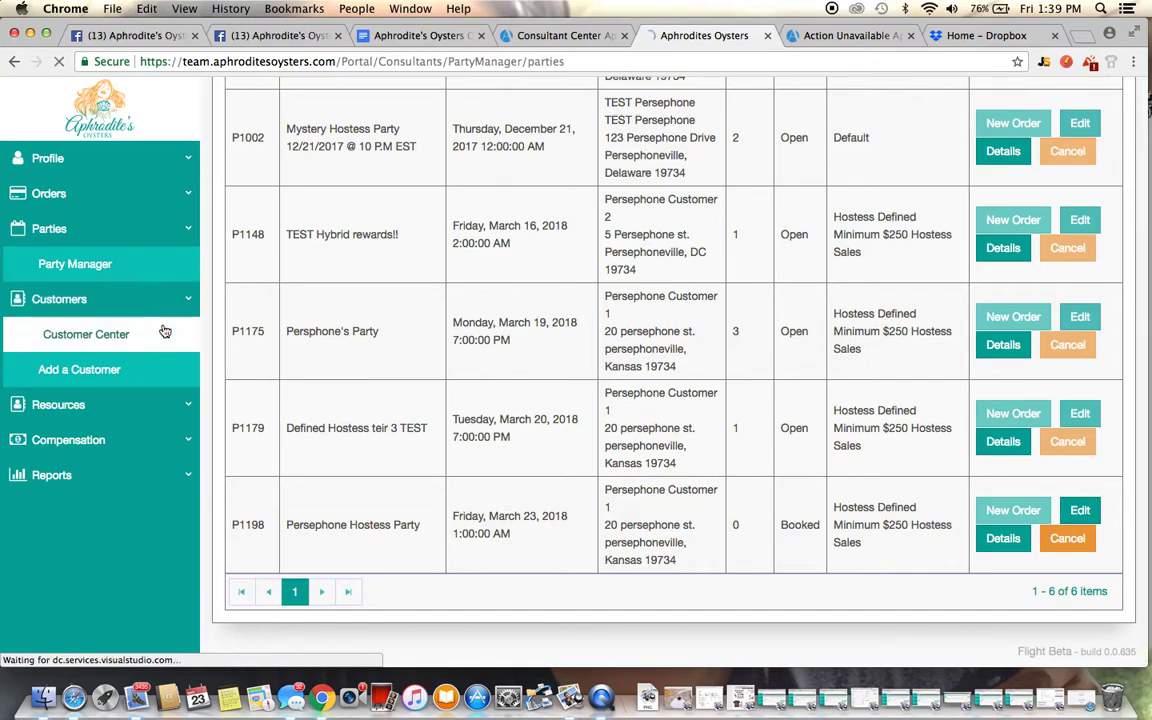
{"action": "left_click", "coordinate": [450, 368]}
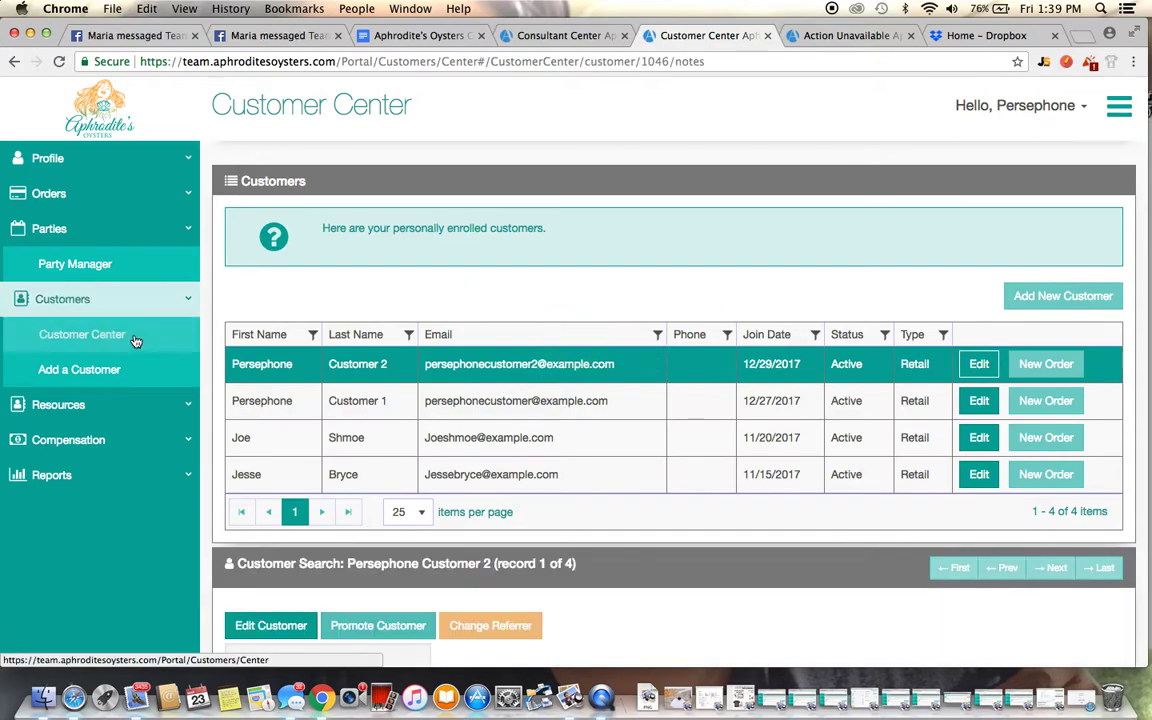
{"action": "left_click", "coordinate": [1046, 299]}
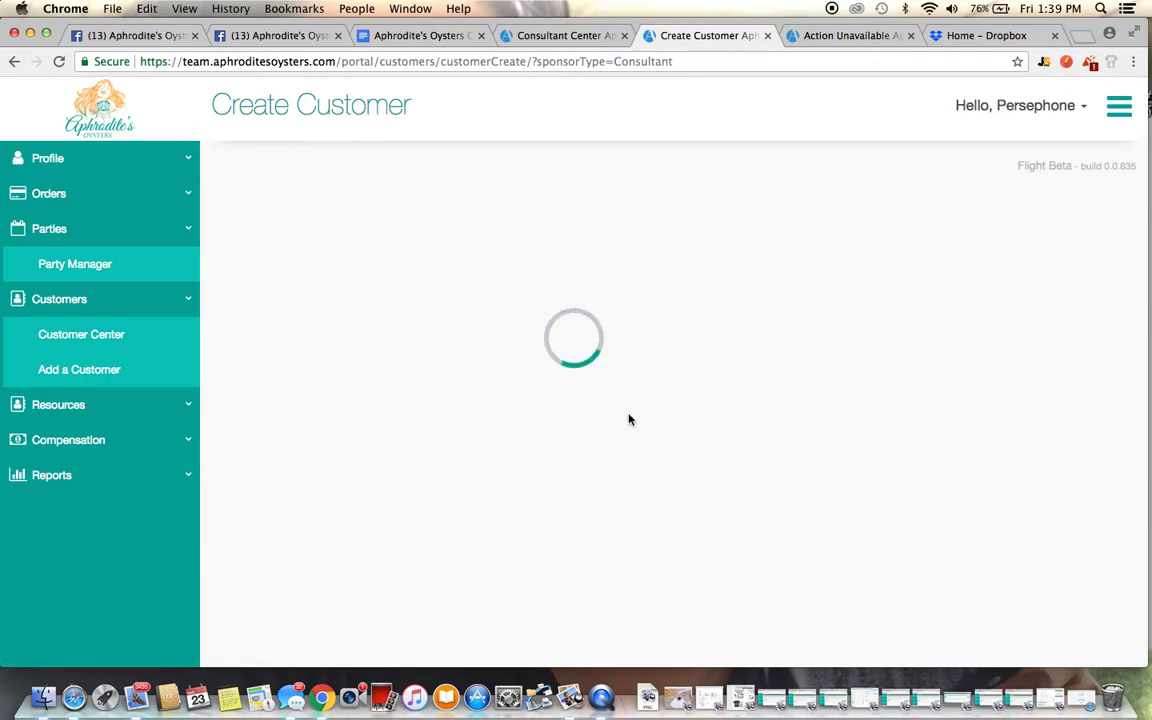
Look through the blank Create Customer form, including the Other Information and Credit Card sections with the billing address fields
{"action": "scroll", "coordinate": [629, 415], "scroll_direction": "down", "scroll_amount": 2}
{"action": "scroll", "coordinate": [629, 415], "scroll_direction": "down", "scroll_amount": 15}
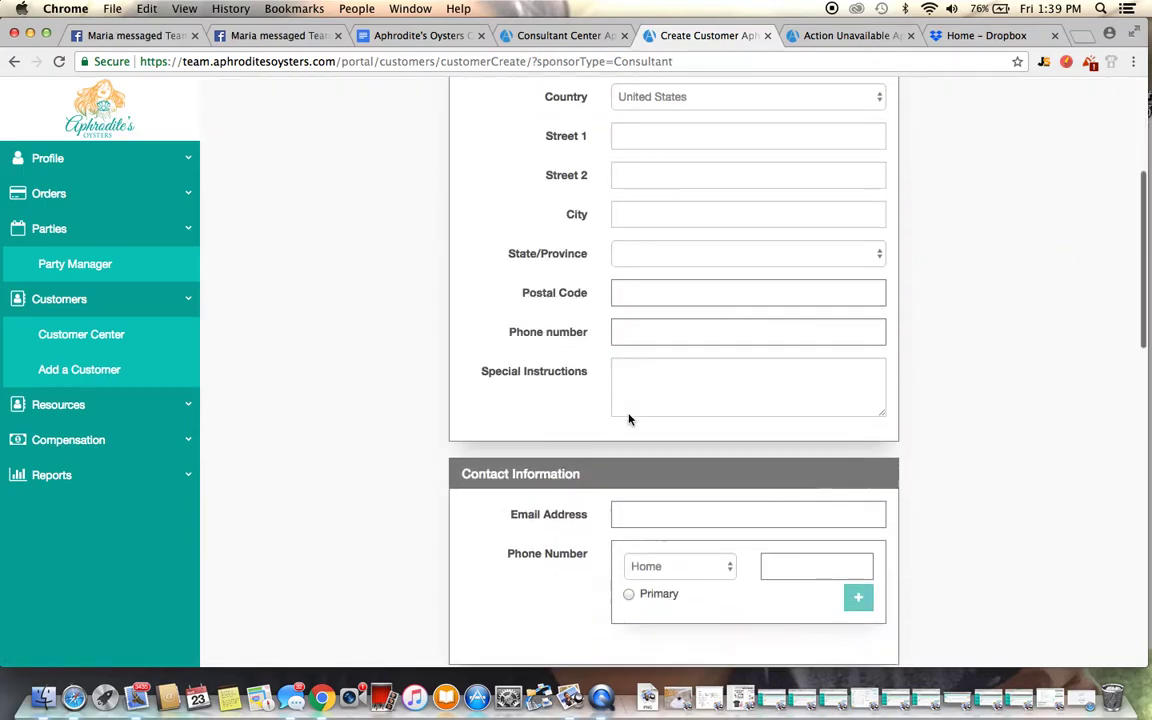
{"action": "scroll", "coordinate": [629, 414], "scroll_direction": "up", "scroll_amount": 4}
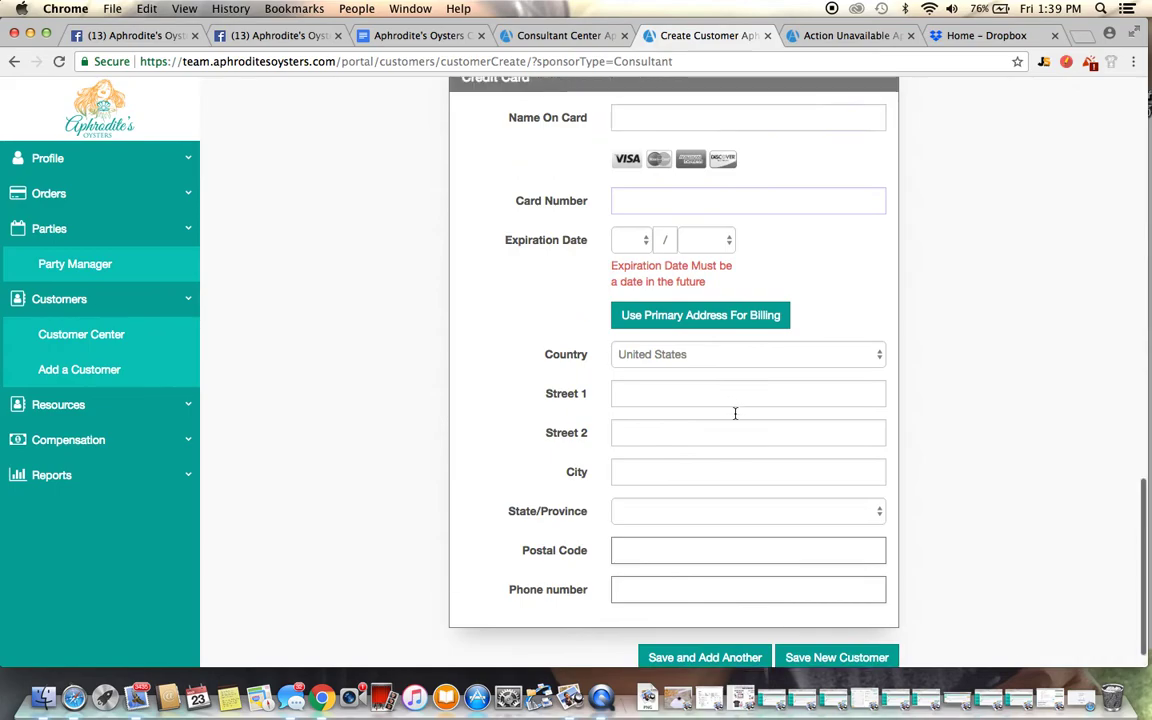
{"action": "left_click", "coordinate": [679, 321]}
{"action": "left_click", "coordinate": [683, 297]}
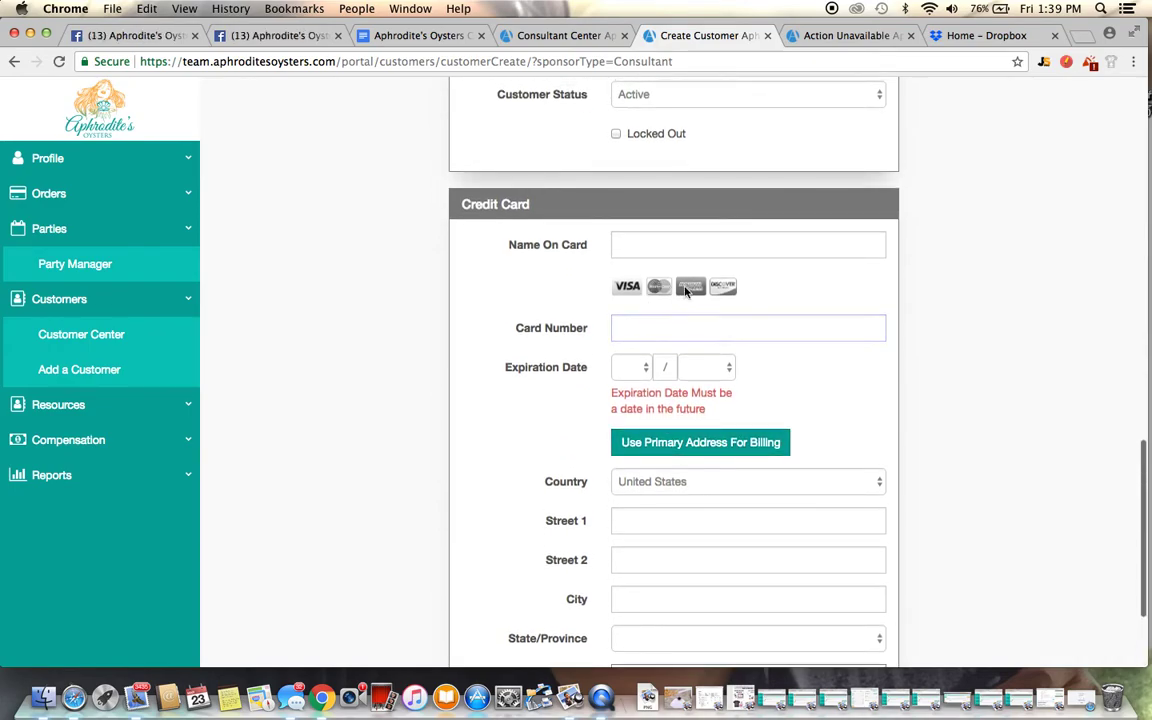
{"action": "scroll", "coordinate": [671, 240], "scroll_direction": "up", "scroll_amount": 9}
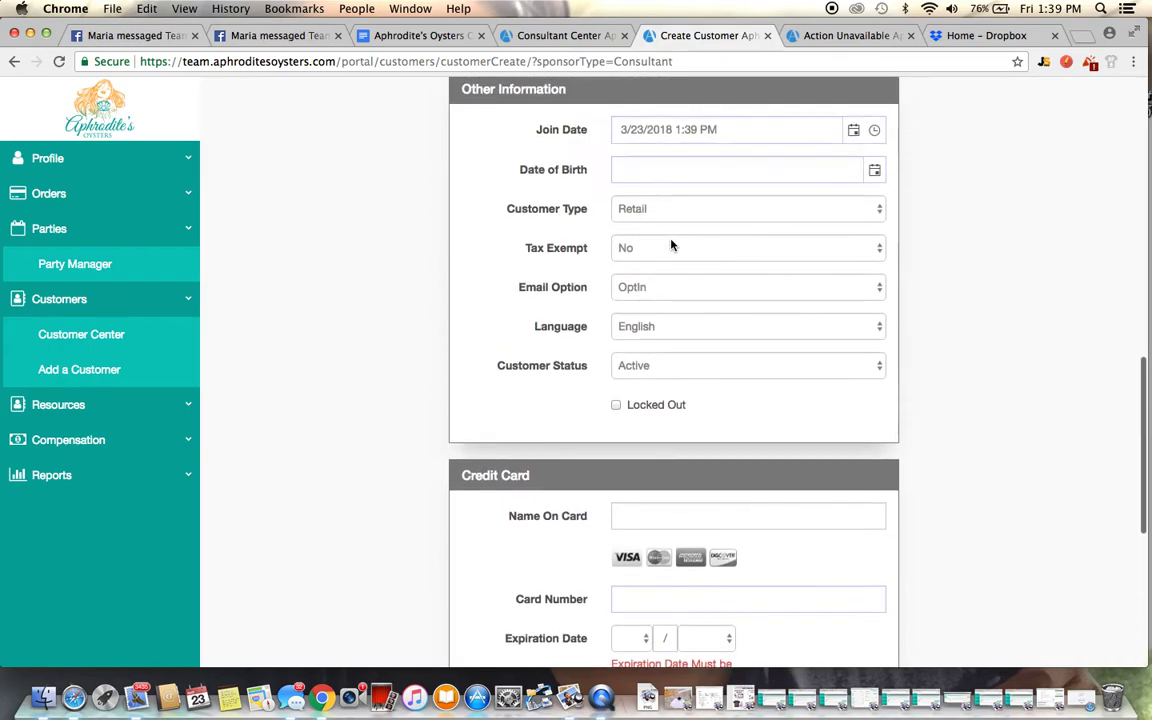
{"action": "scroll", "coordinate": [767, 620], "scroll_direction": "down", "scroll_amount": 4}
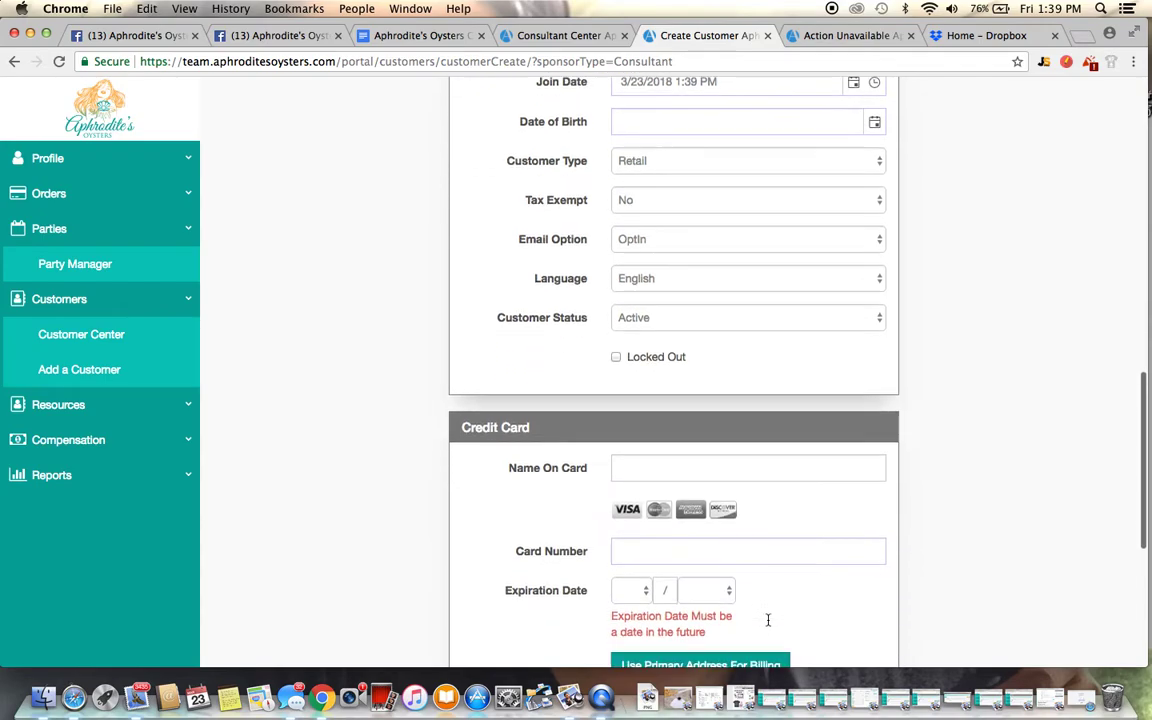
{"action": "scroll", "coordinate": [841, 511], "scroll_direction": "down", "scroll_amount": 8}
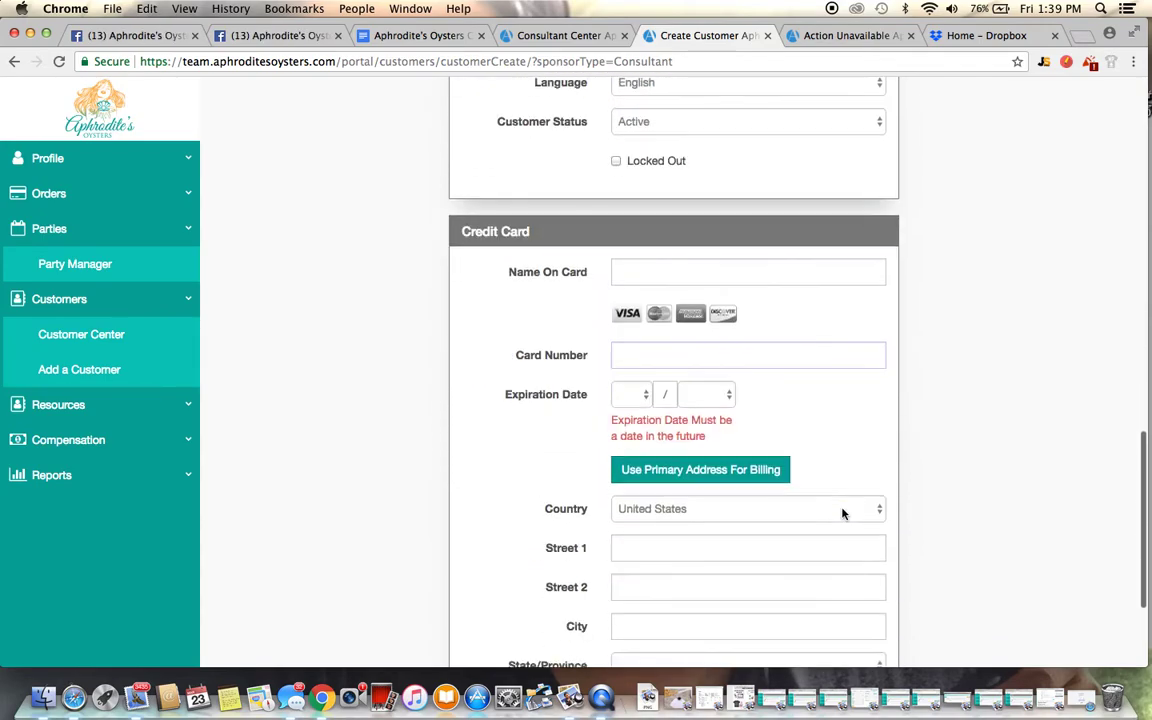
{"action": "scroll", "coordinate": [842, 509], "scroll_direction": "up", "scroll_amount": 6}
{"action": "scroll", "coordinate": [842, 509], "scroll_direction": "up", "scroll_amount": 20}
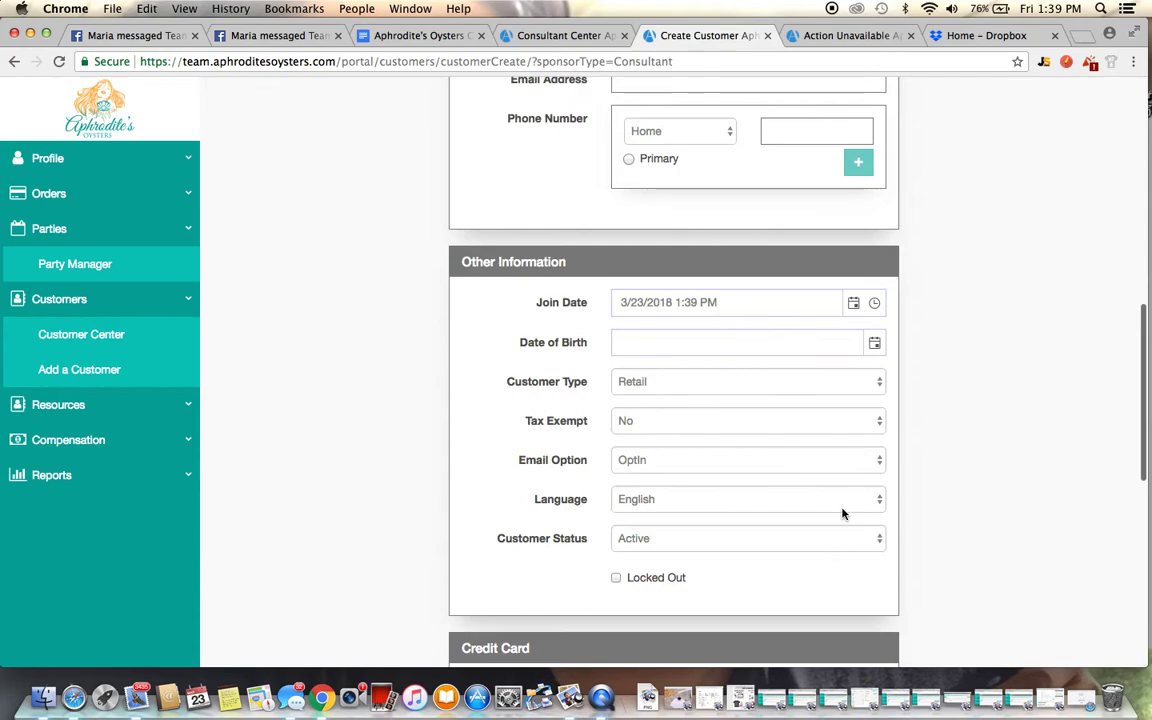
{"action": "scroll", "coordinate": [842, 511], "scroll_direction": "up", "scroll_amount": 3}
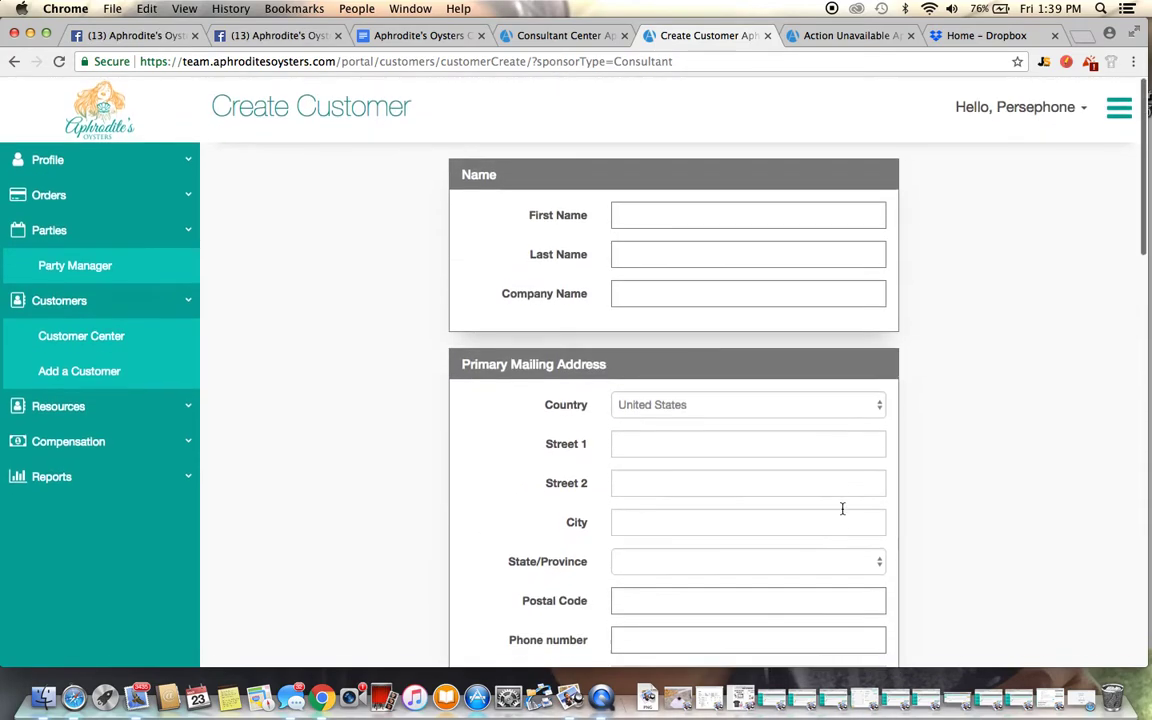
Go over the new customer's name fields, primary mailing address, contact information and other information down to the credit card section
{"action": "left_click", "coordinate": [668, 294]}
{"action": "left_click", "coordinate": [663, 218]}
{"action": "left_click", "coordinate": [650, 251]}
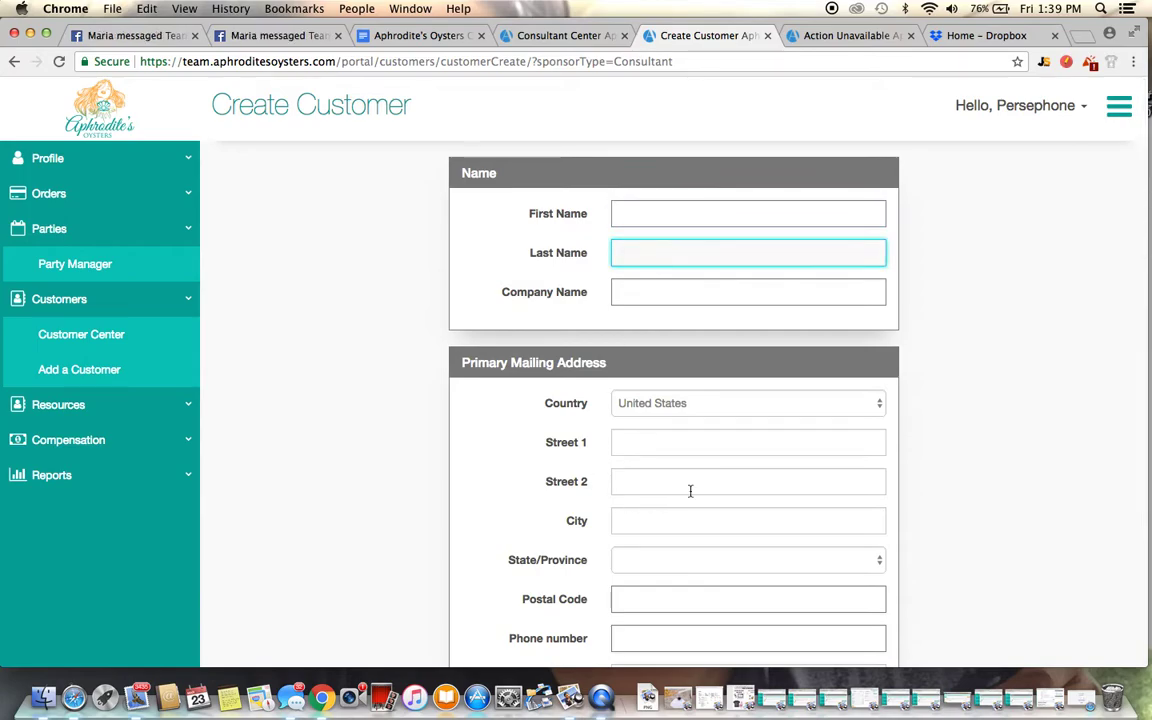
{"action": "scroll", "coordinate": [631, 374], "scroll_direction": "down", "scroll_amount": 3}
{"action": "scroll", "coordinate": [681, 614], "scroll_direction": "down", "scroll_amount": 1}
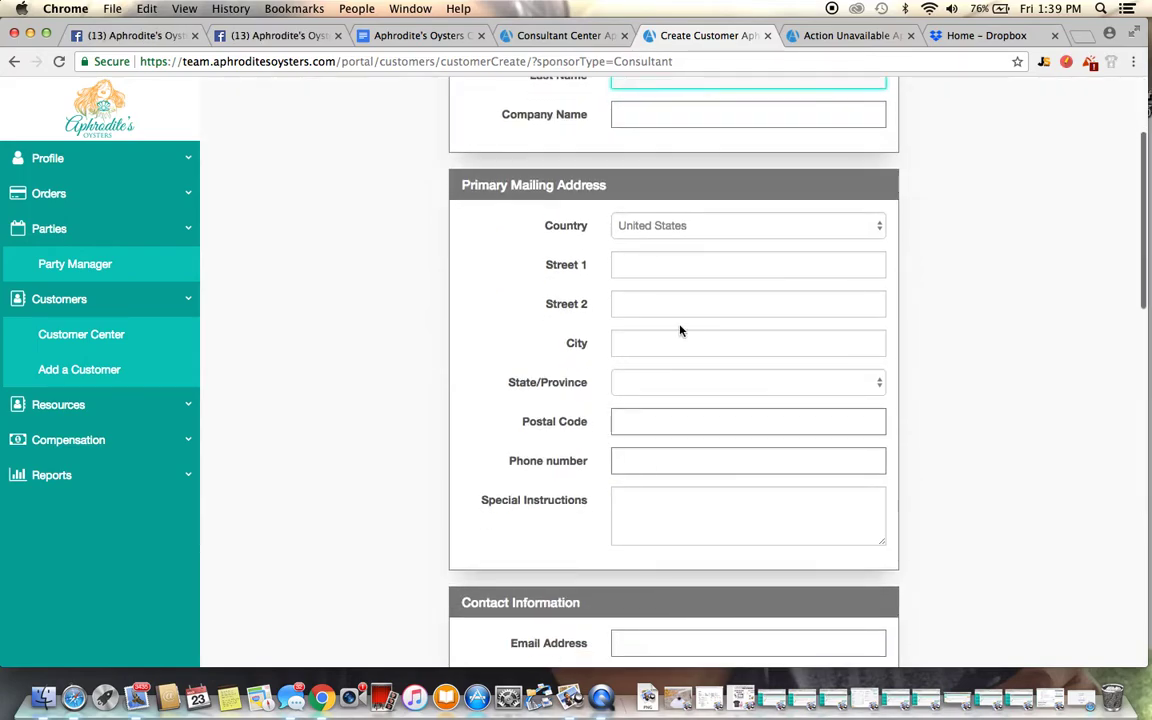
{"action": "scroll", "coordinate": [700, 535], "scroll_direction": "down", "scroll_amount": 15}
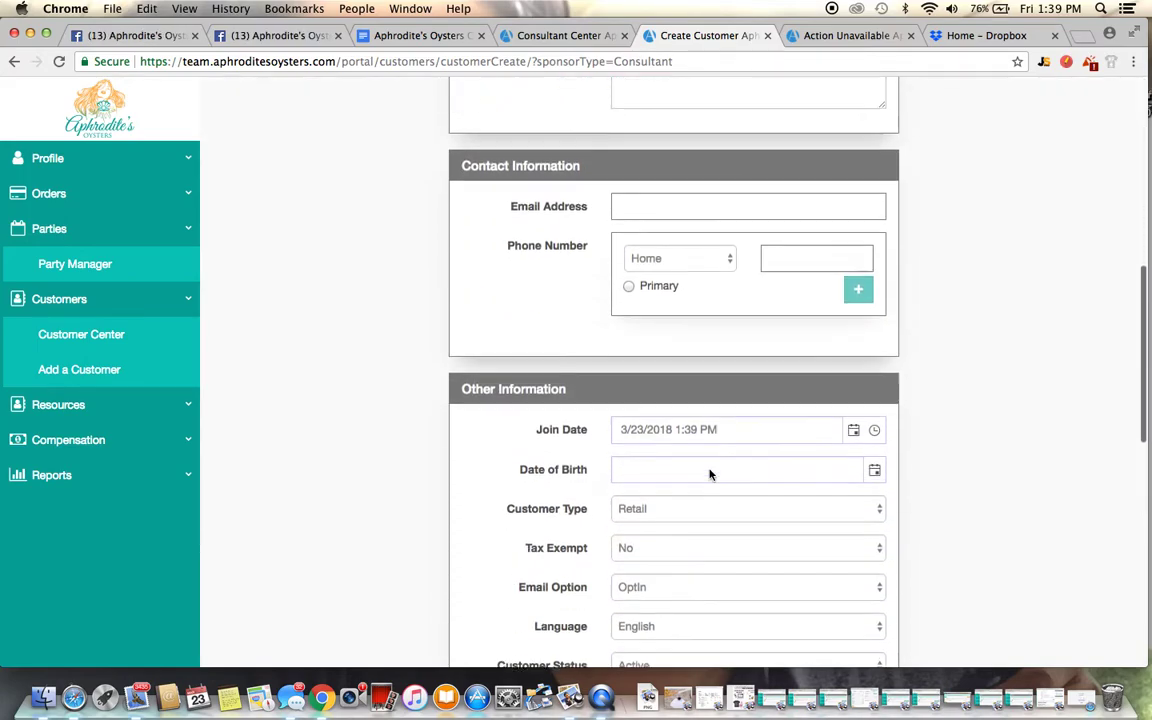
{"action": "scroll", "coordinate": [845, 563], "scroll_direction": "down", "scroll_amount": 3}
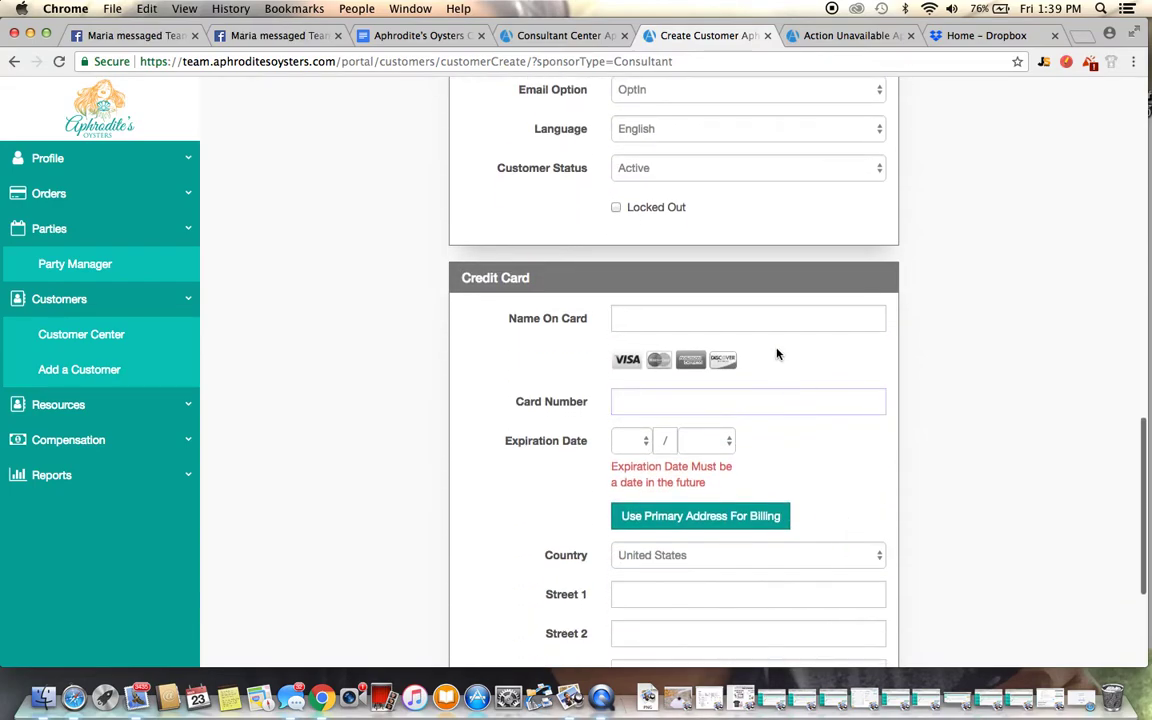
Point out the Name On Card and Card Number fields in the Credit Card section by focusing each in turn
{"action": "left_click", "coordinate": [732, 320]}
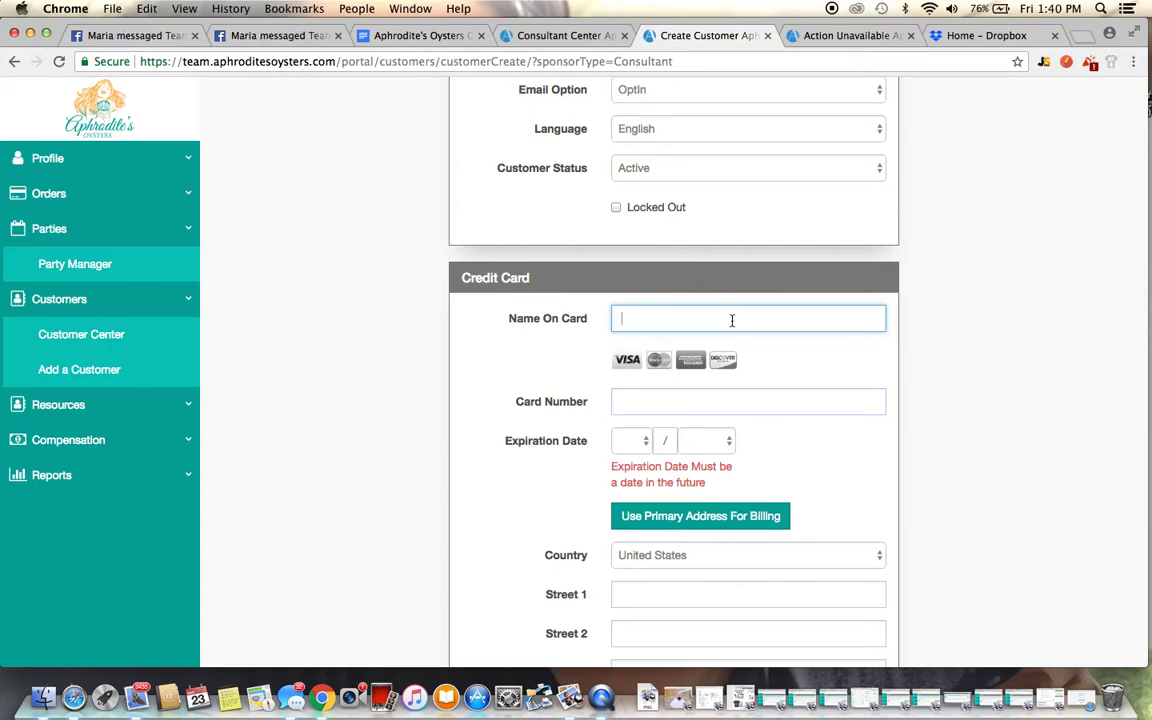
{"action": "left_click", "coordinate": [665, 404]}
{"action": "left_click", "coordinate": [702, 320]}
{"action": "left_click", "coordinate": [682, 400]}
{"action": "left_click", "coordinate": [676, 318]}
{"action": "left_click", "coordinate": [677, 404]}
{"action": "left_click", "coordinate": [677, 320]}
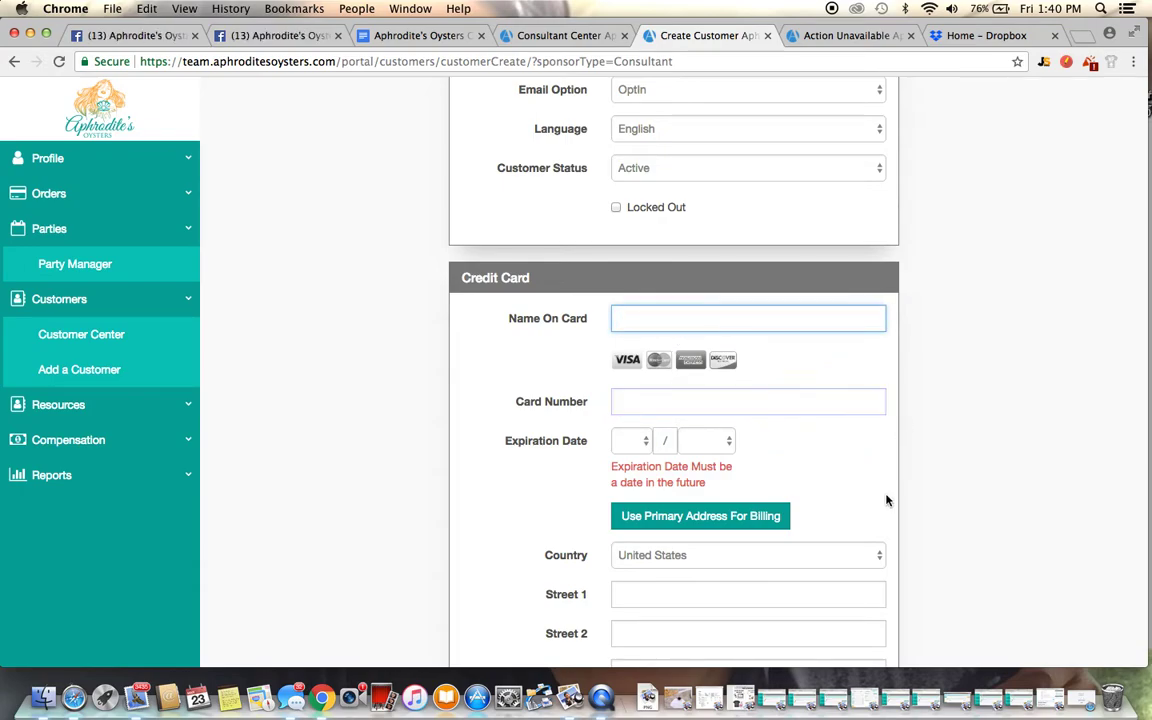
Review the whole Create Customer form again, from the name fields through the credit card details to the Save New Customer option
{"action": "scroll", "coordinate": [887, 497], "scroll_direction": "down", "scroll_amount": 5}
{"action": "scroll", "coordinate": [884, 497], "scroll_direction": "up", "scroll_amount": 6}
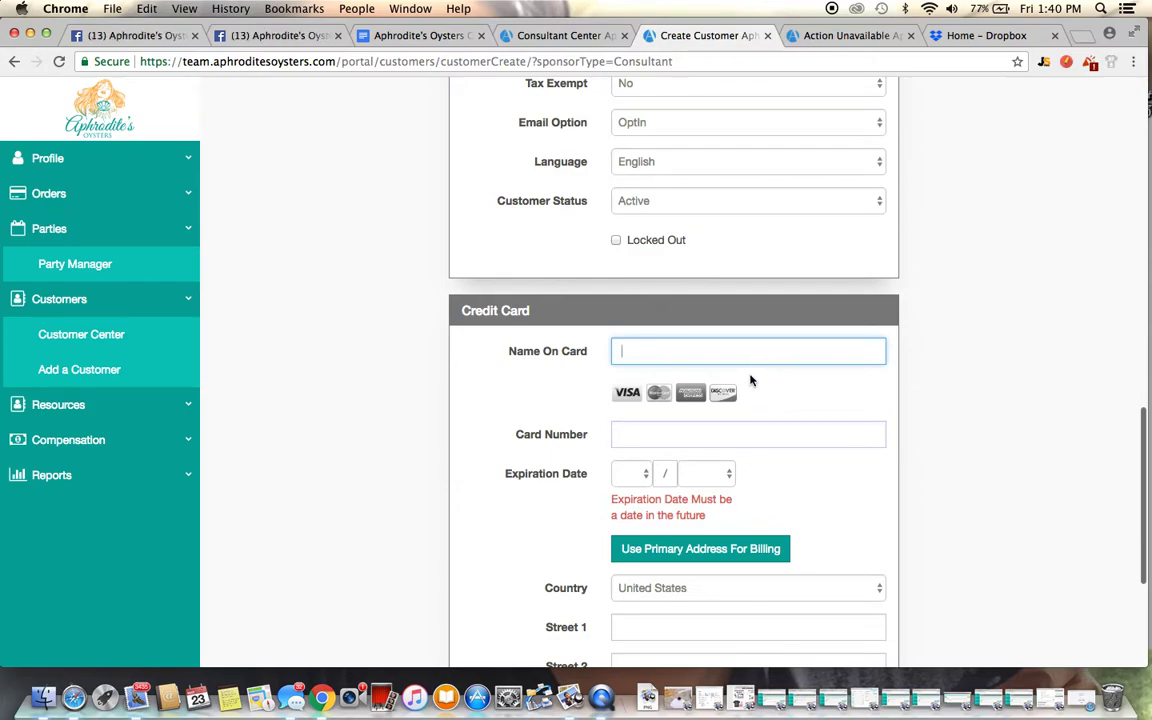
{"action": "scroll", "coordinate": [784, 474], "scroll_direction": "down", "scroll_amount": 5}
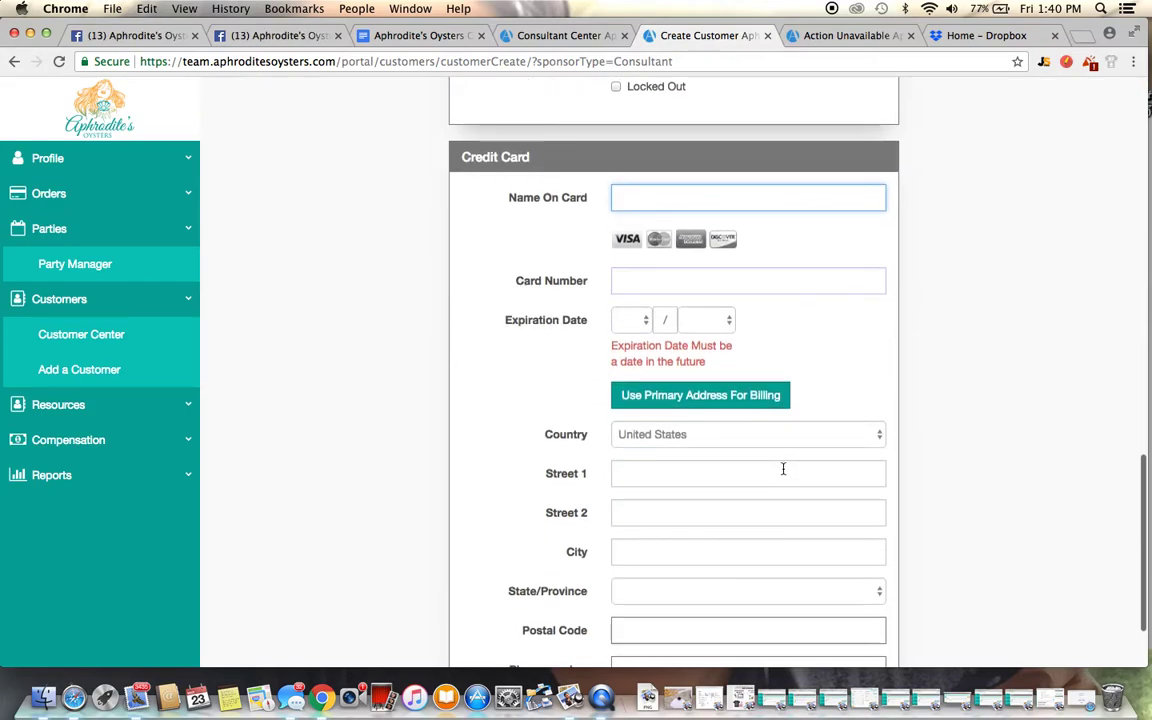
{"action": "scroll", "coordinate": [948, 421], "scroll_direction": "up", "scroll_amount": 10}
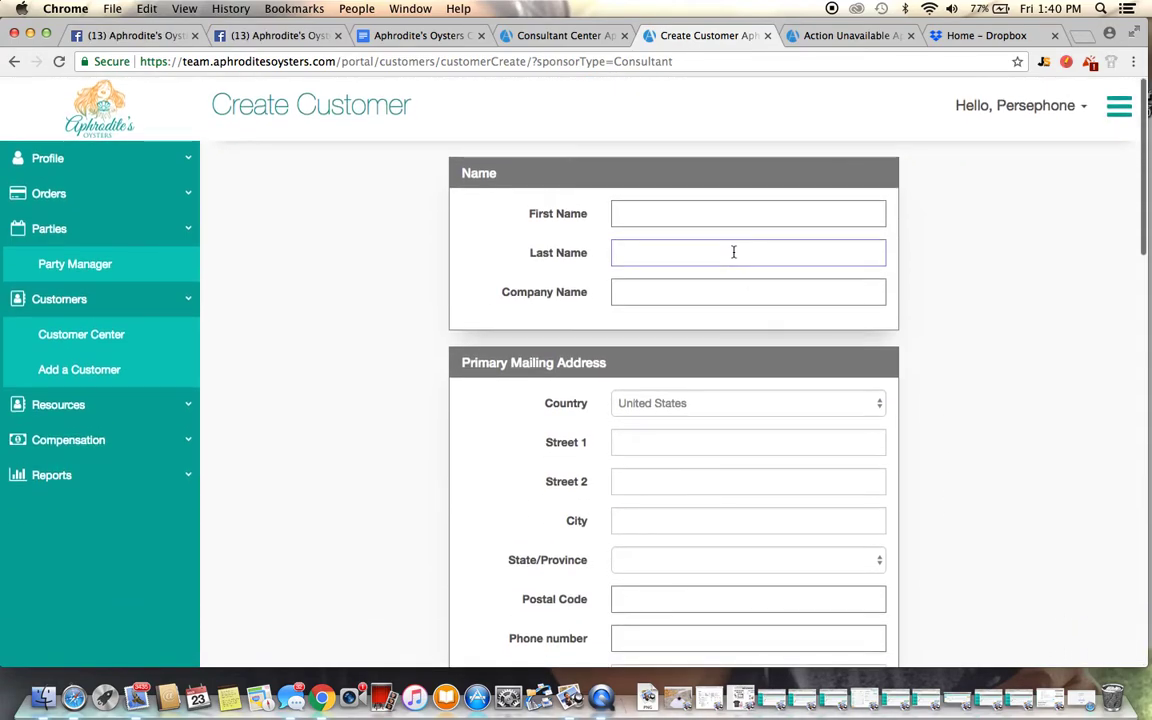
{"action": "scroll", "coordinate": [701, 513], "scroll_direction": "down", "scroll_amount": 5}
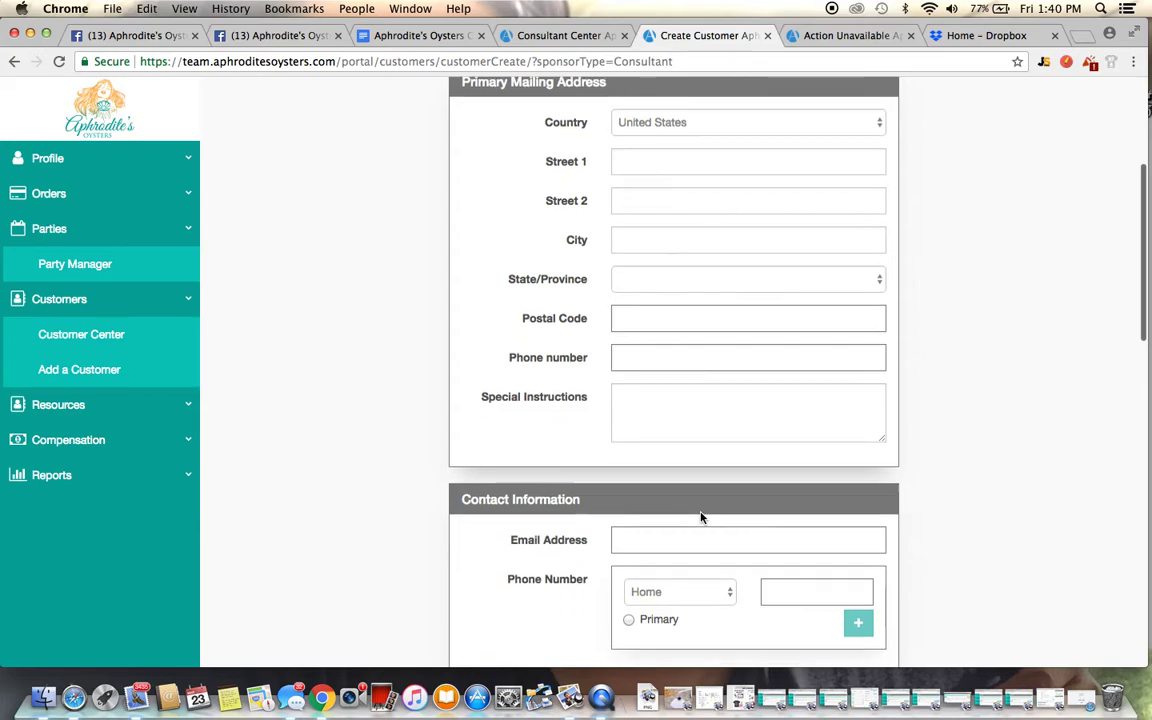
{"action": "scroll", "coordinate": [701, 518], "scroll_direction": "up", "scroll_amount": 1}
{"action": "scroll", "coordinate": [701, 518], "scroll_direction": "up", "scroll_amount": 4}
{"action": "scroll", "coordinate": [701, 518], "scroll_direction": "down", "scroll_amount": 20}
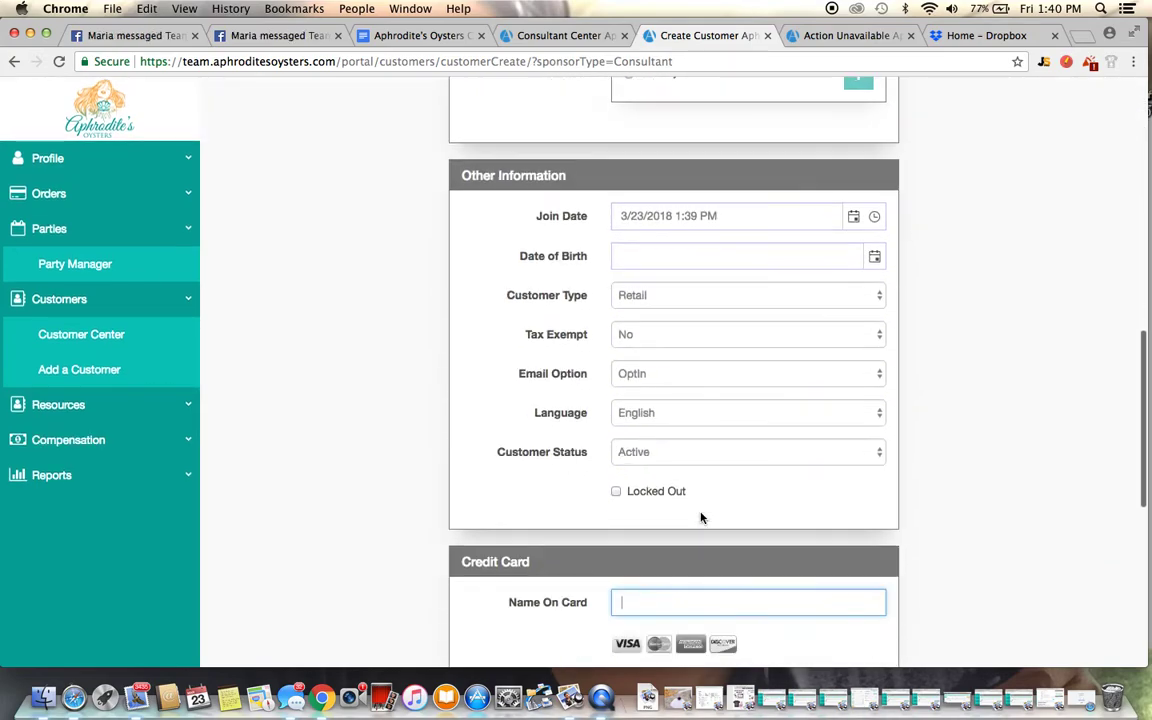
{"action": "scroll", "coordinate": [701, 518], "scroll_direction": "up", "scroll_amount": 6}
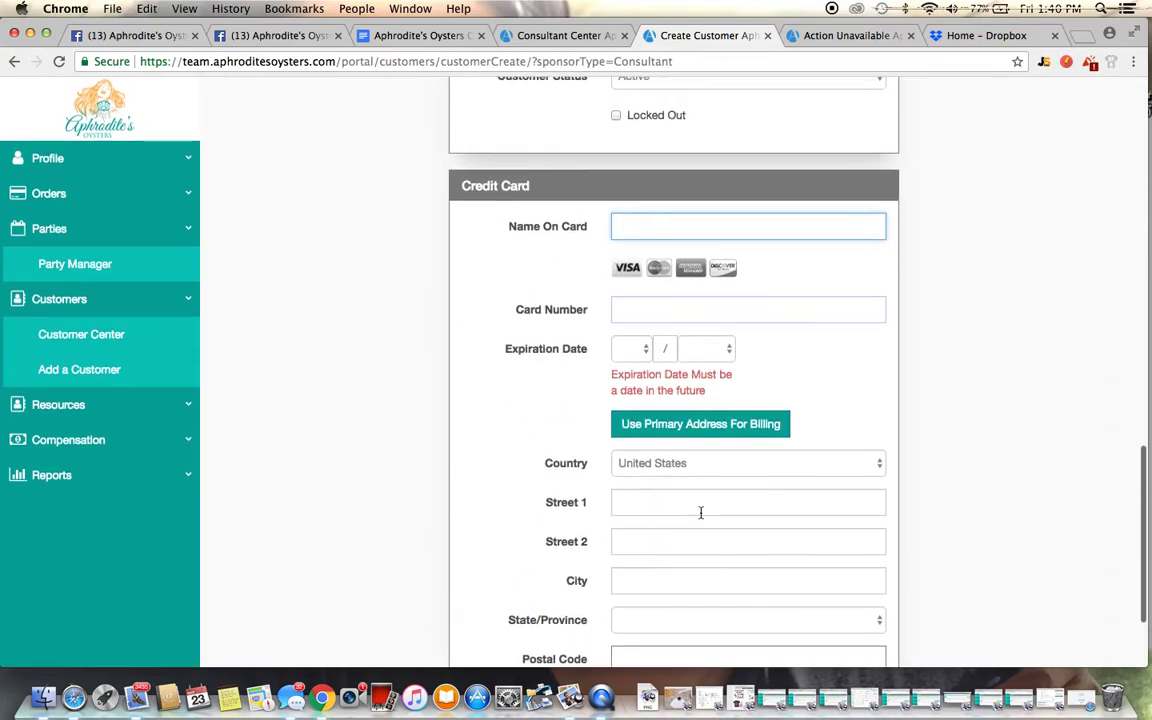
{"action": "scroll", "coordinate": [701, 517], "scroll_direction": "up", "scroll_amount": 15}
{"action": "scroll", "coordinate": [856, 458], "scroll_direction": "down", "scroll_amount": 5}
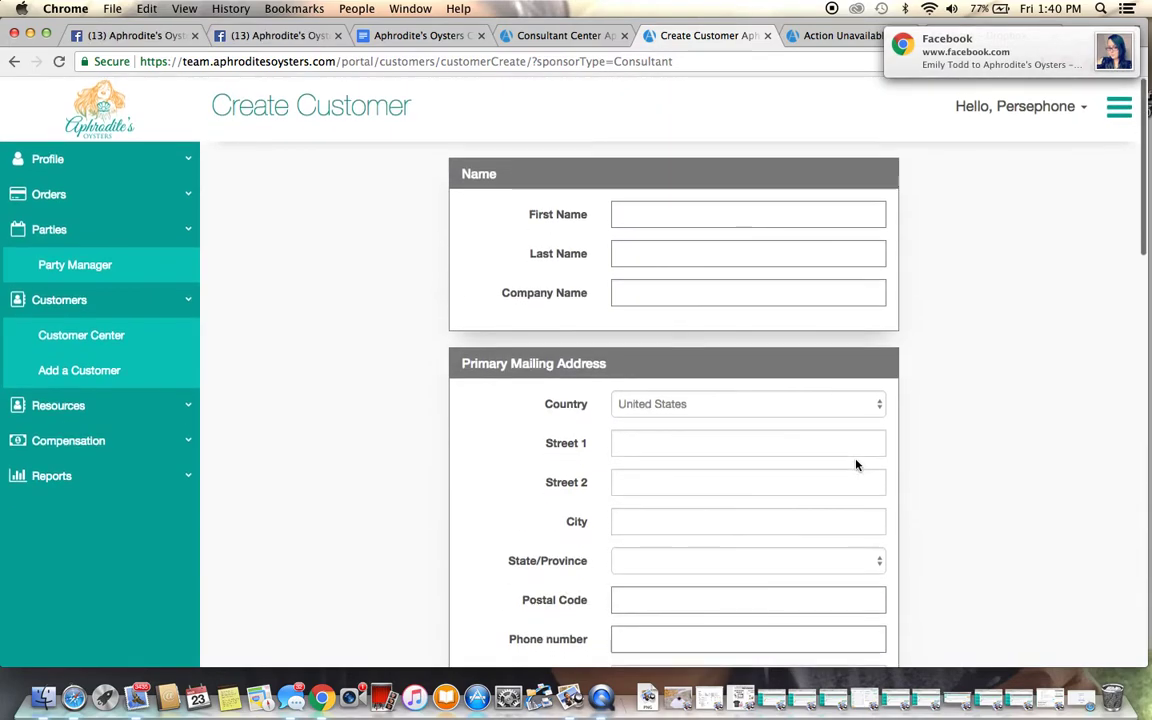
{"action": "scroll", "coordinate": [856, 459], "scroll_direction": "down", "scroll_amount": 15}
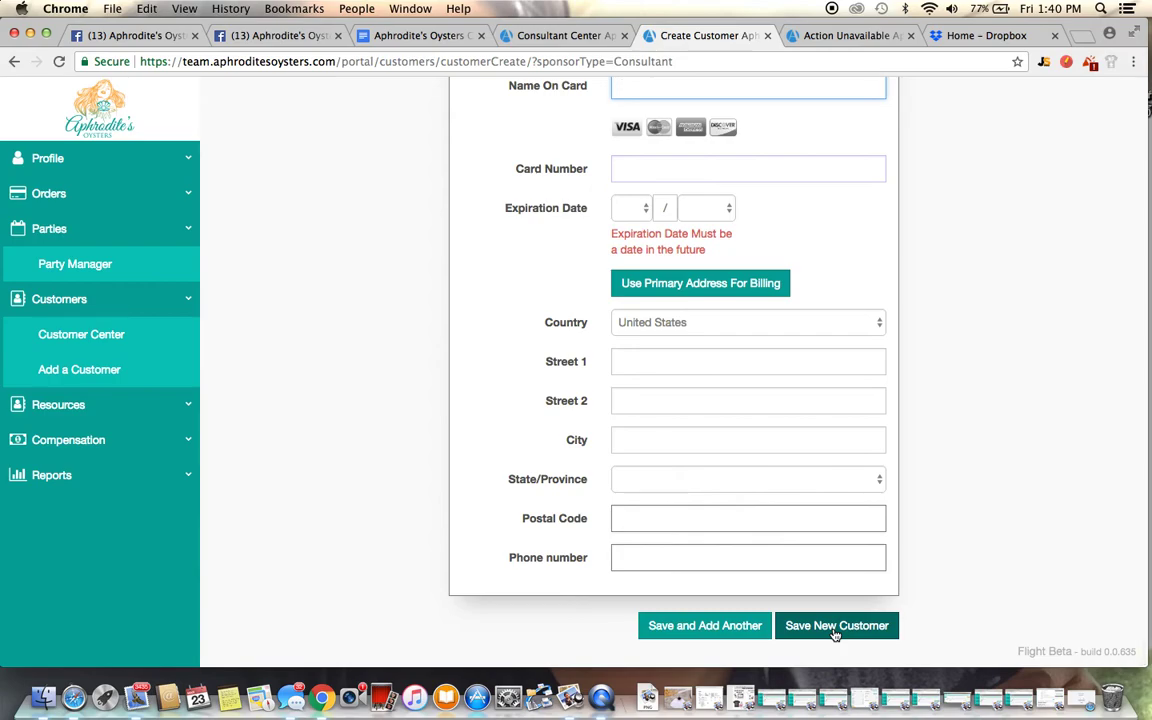
Visit the Customer Center, and start a new party order for the "Defined Hostess teir 3 TEST" party from the Party Manager
{"action": "left_click", "coordinate": [165, 333]}
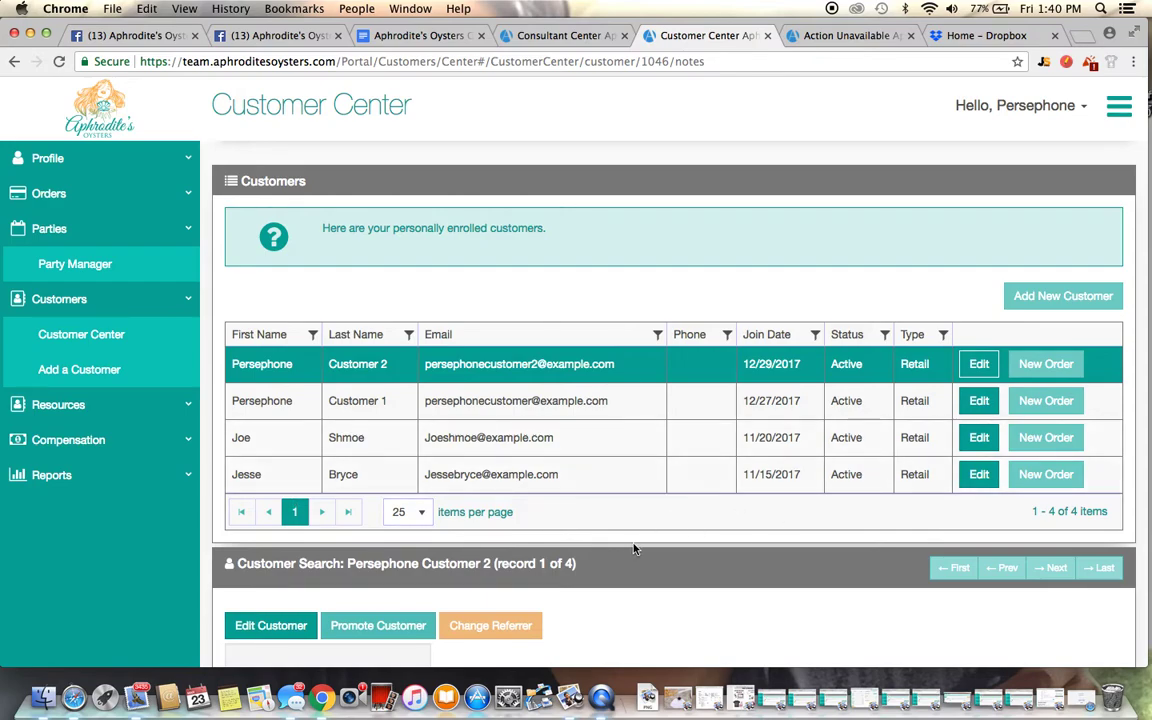
{"action": "left_click", "coordinate": [150, 262]}
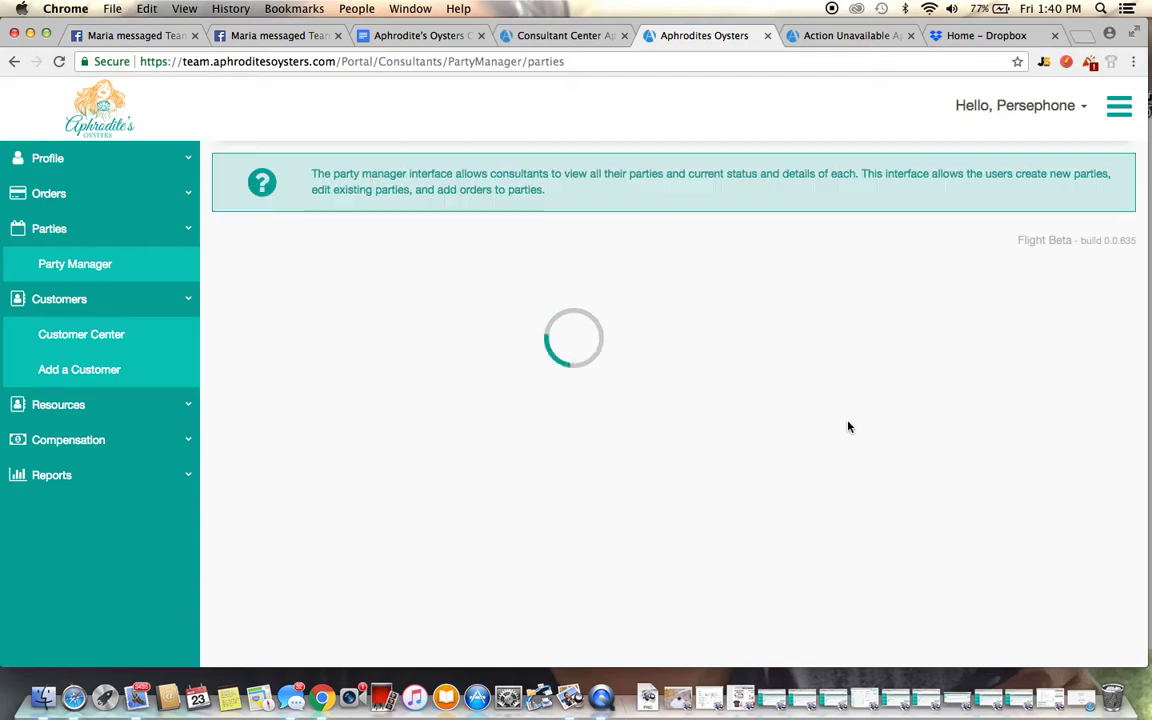
{"action": "scroll", "coordinate": [866, 437], "scroll_direction": "down", "scroll_amount": 5}
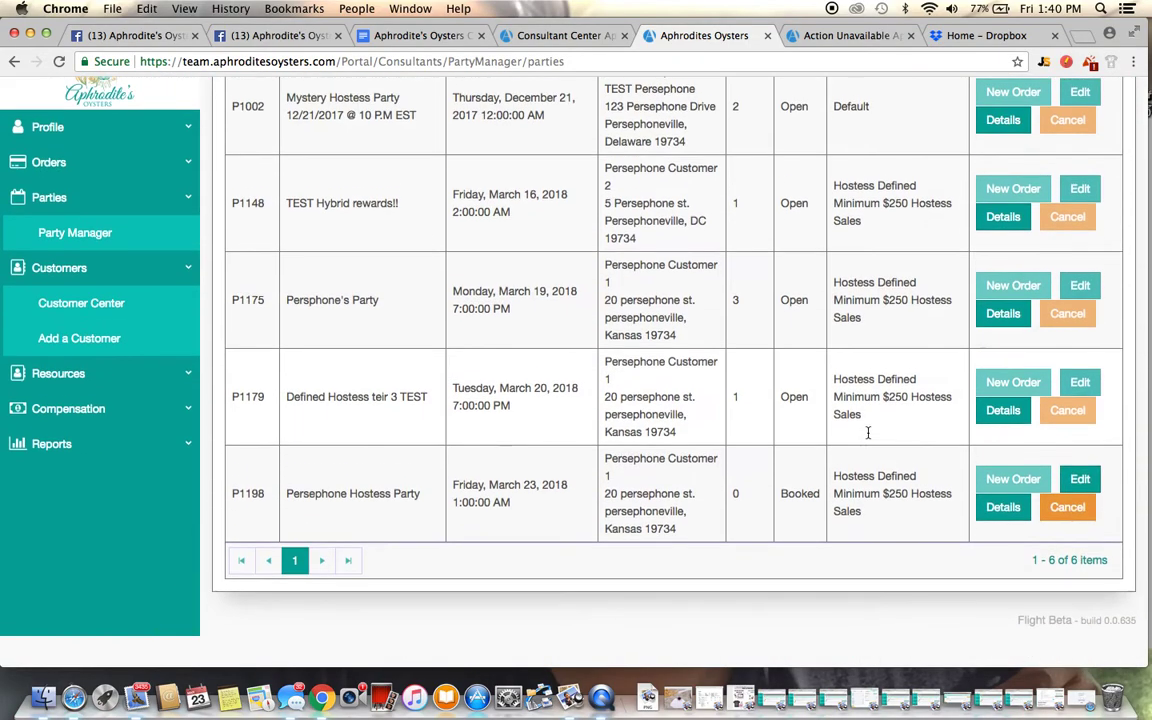
{"action": "left_click", "coordinate": [1000, 410]}
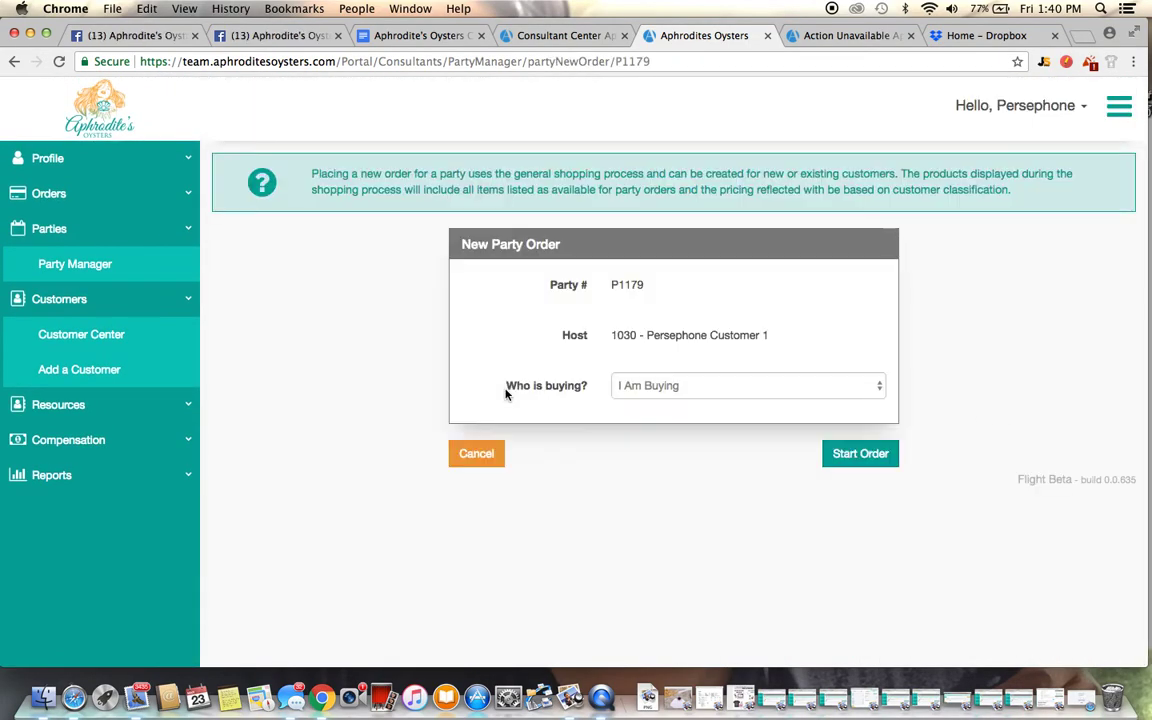
Set the buyer of the party order to My Customer and try searching for an existing customer by name
{"action": "left_click", "coordinate": [622, 388]}
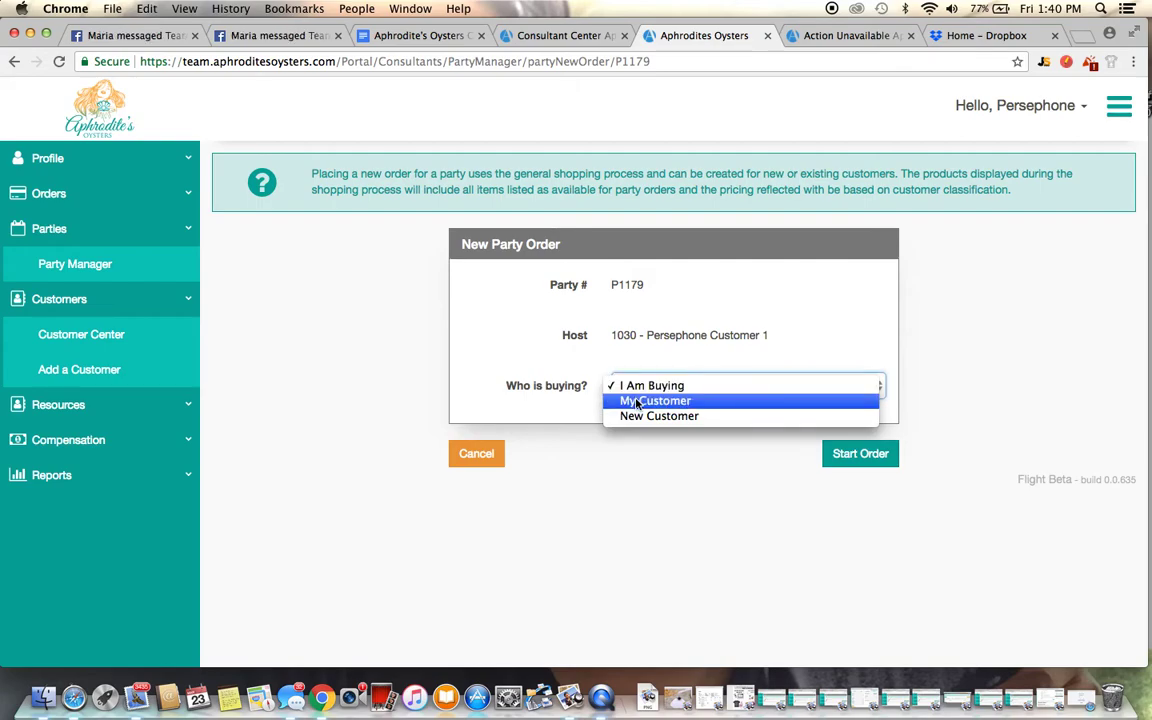
{"action": "left_click", "coordinate": [636, 401]}
{"action": "left_click", "coordinate": [647, 422]}
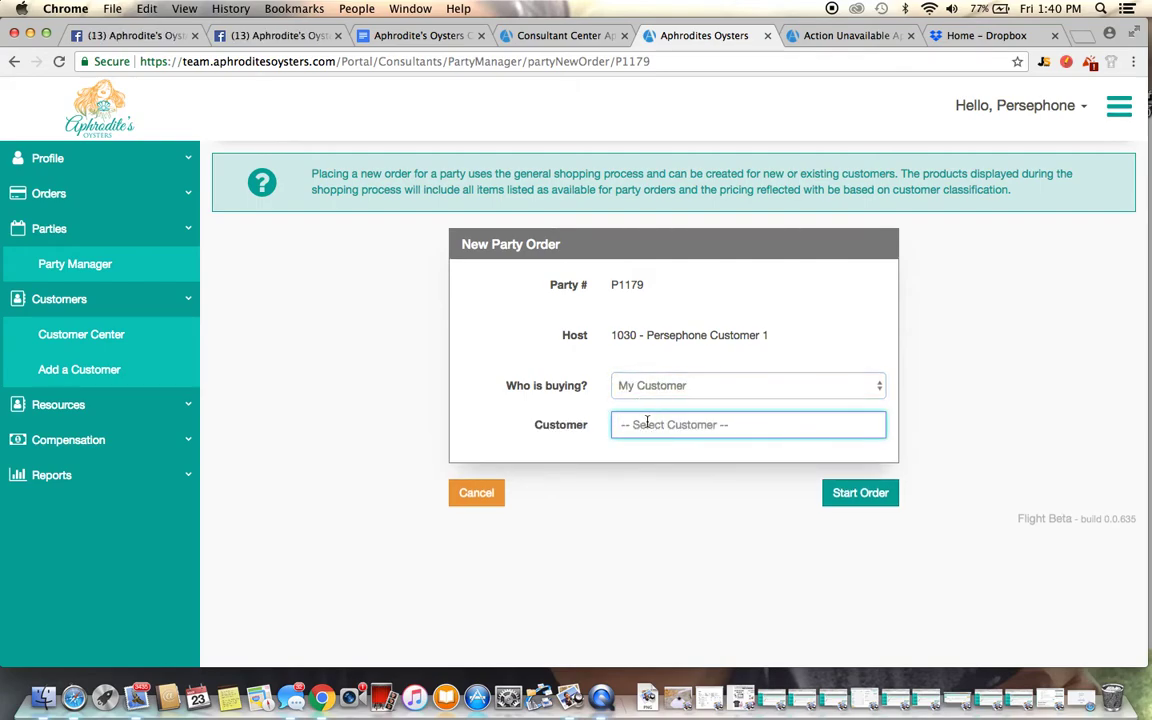
{"action": "type", "text": "perspen"}
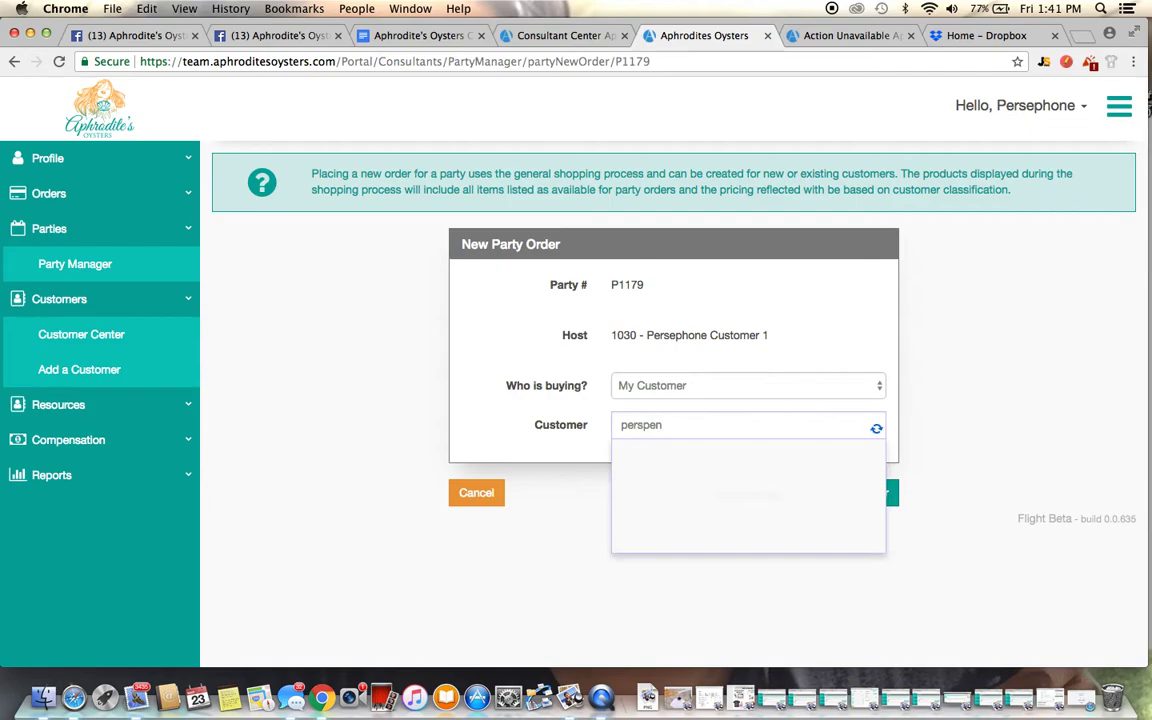
{"action": "key", "text": "Escape"}
Set the buyer to New Customer, start the order, and look through the blank name, contact and Primary Mailing Address fields
{"action": "left_click", "coordinate": [857, 387]}
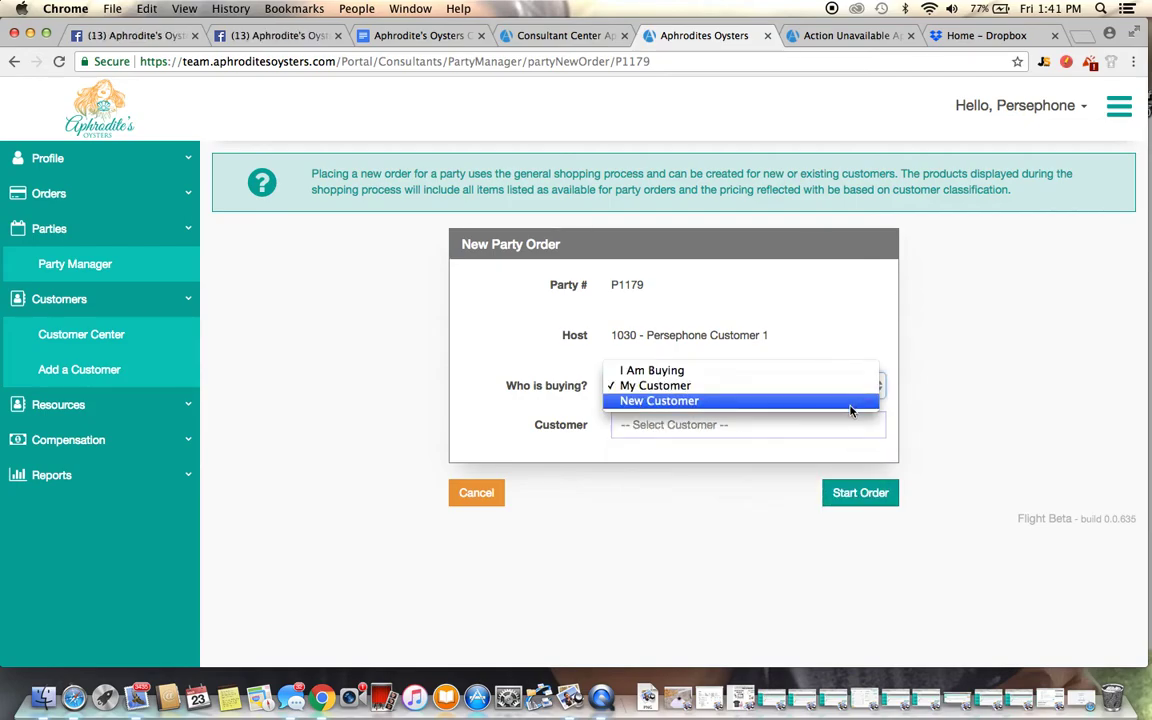
{"action": "left_click", "coordinate": [651, 401]}
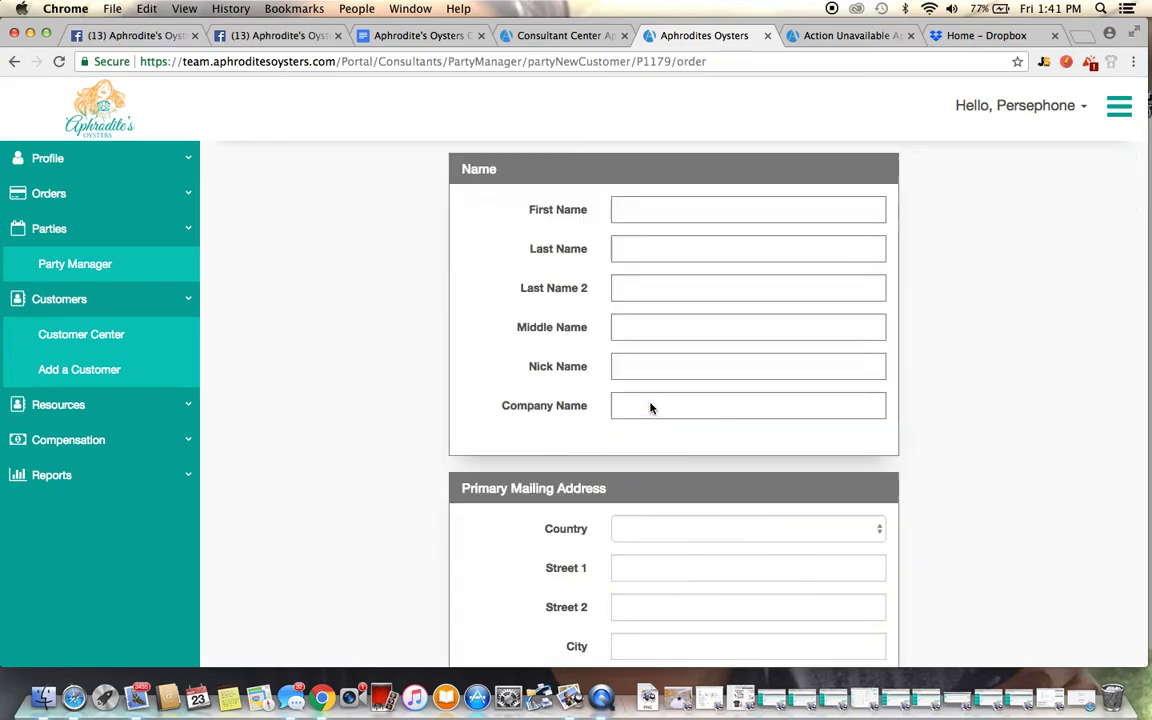
{"action": "scroll", "coordinate": [735, 509], "scroll_direction": "down", "scroll_amount": 5}
{"action": "scroll", "coordinate": [787, 447], "scroll_direction": "up", "scroll_amount": 3}
{"action": "scroll", "coordinate": [789, 449], "scroll_direction": "up", "scroll_amount": 2}
{"action": "scroll", "coordinate": [805, 430], "scroll_direction": "down", "scroll_amount": 6}
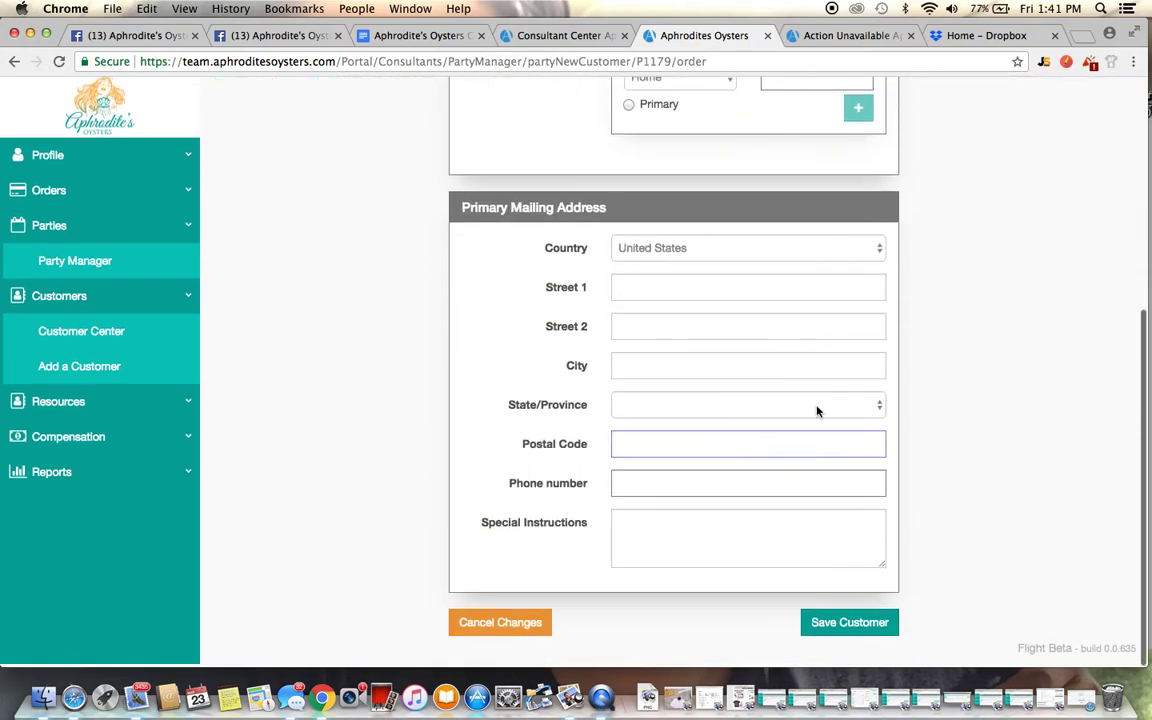
{"action": "scroll", "coordinate": [681, 420], "scroll_direction": "up", "scroll_amount": 5}
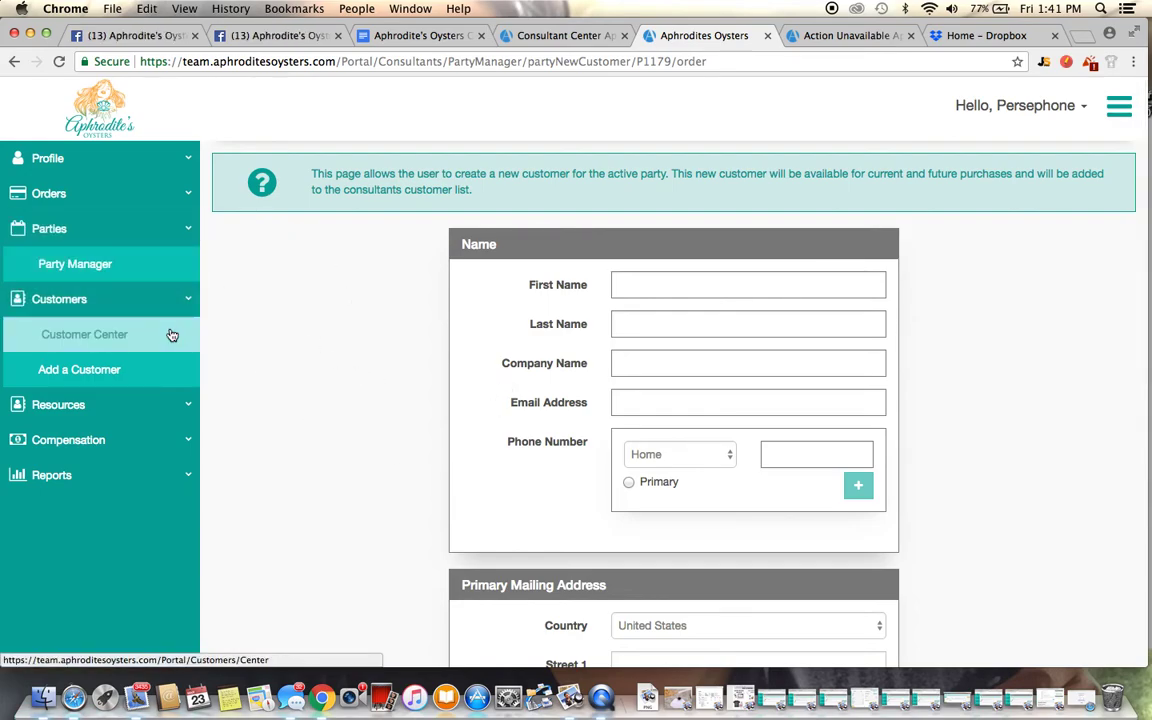
Leave the new customer form for the Consultant Portal home page, and view the party list in the Party Manager
{"action": "scroll", "coordinate": [648, 332], "scroll_direction": "down", "scroll_amount": 1}
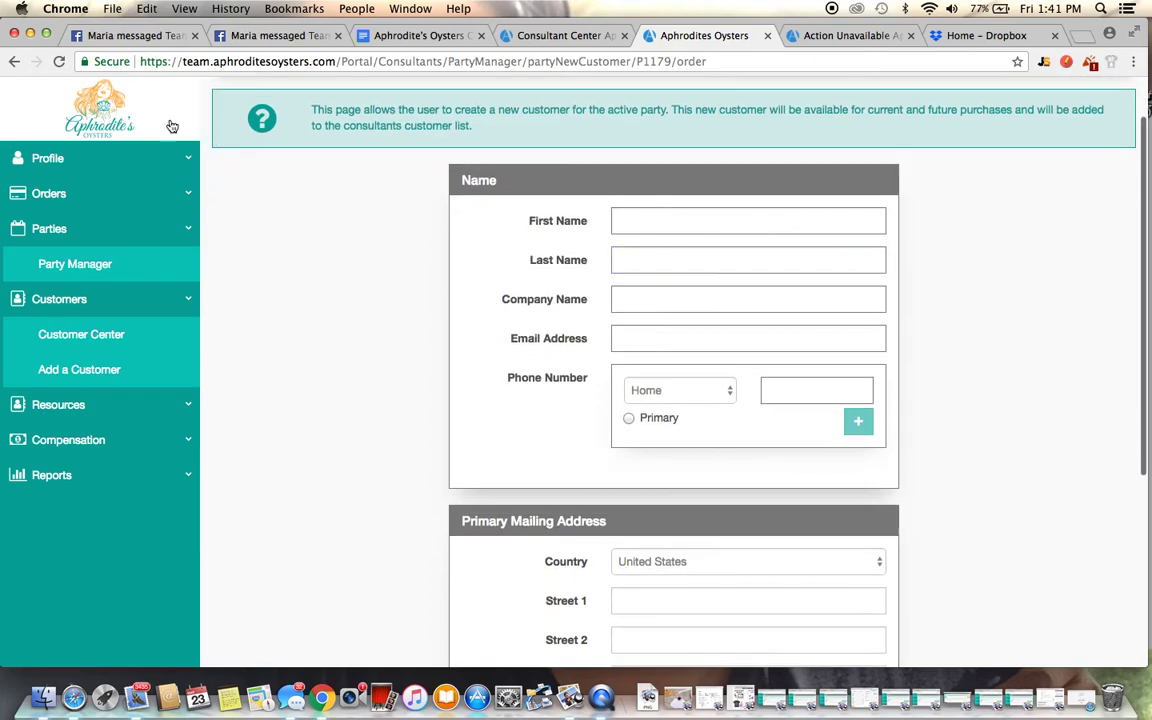
{"action": "left_click", "coordinate": [193, 132]}
{"action": "left_click", "coordinate": [678, 247]}
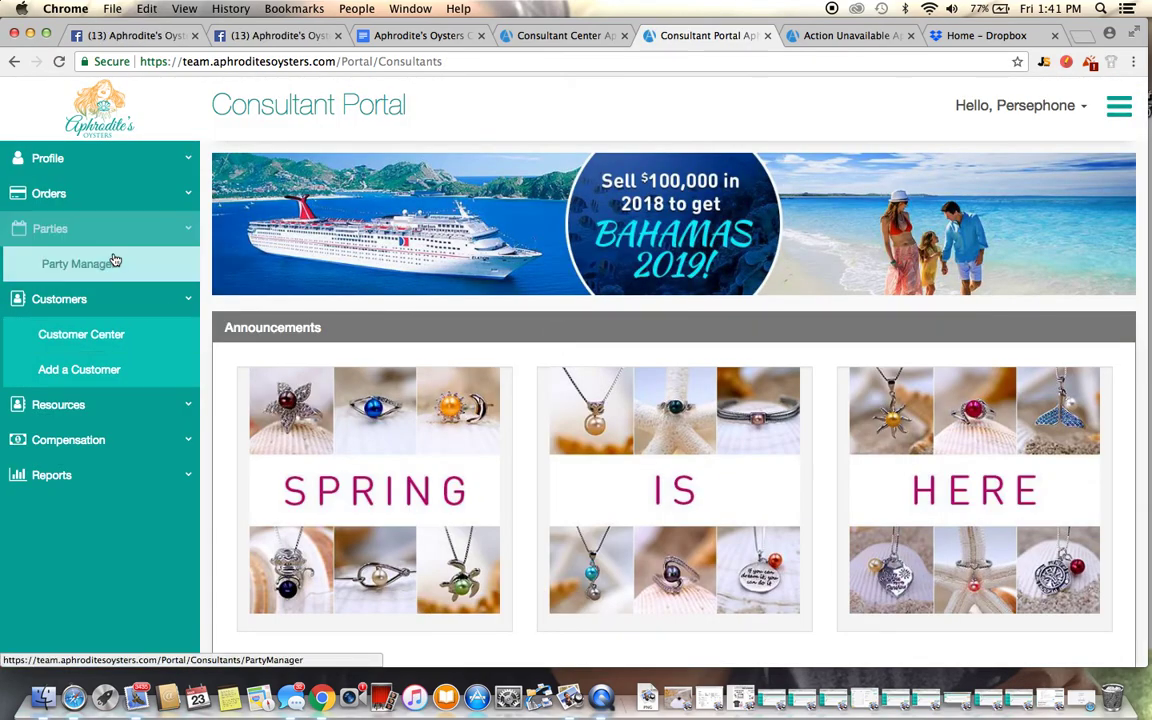
{"action": "left_click", "coordinate": [133, 263]}
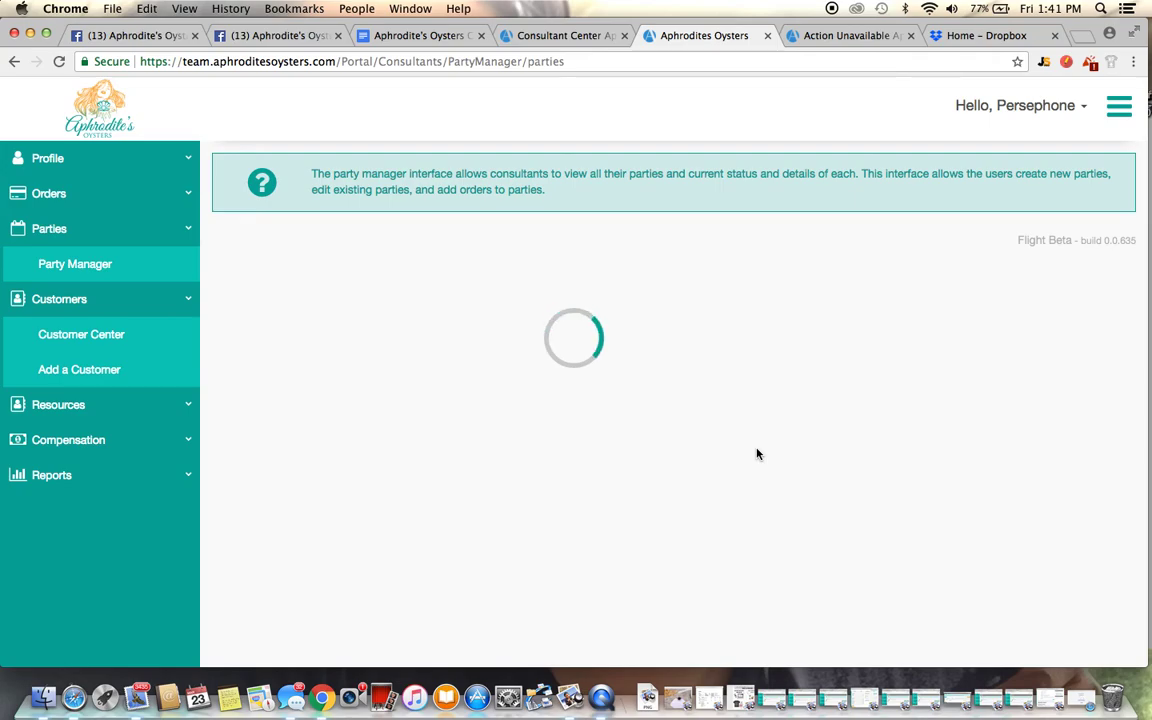
{"action": "scroll", "coordinate": [756, 453], "scroll_direction": "down", "scroll_amount": 8}
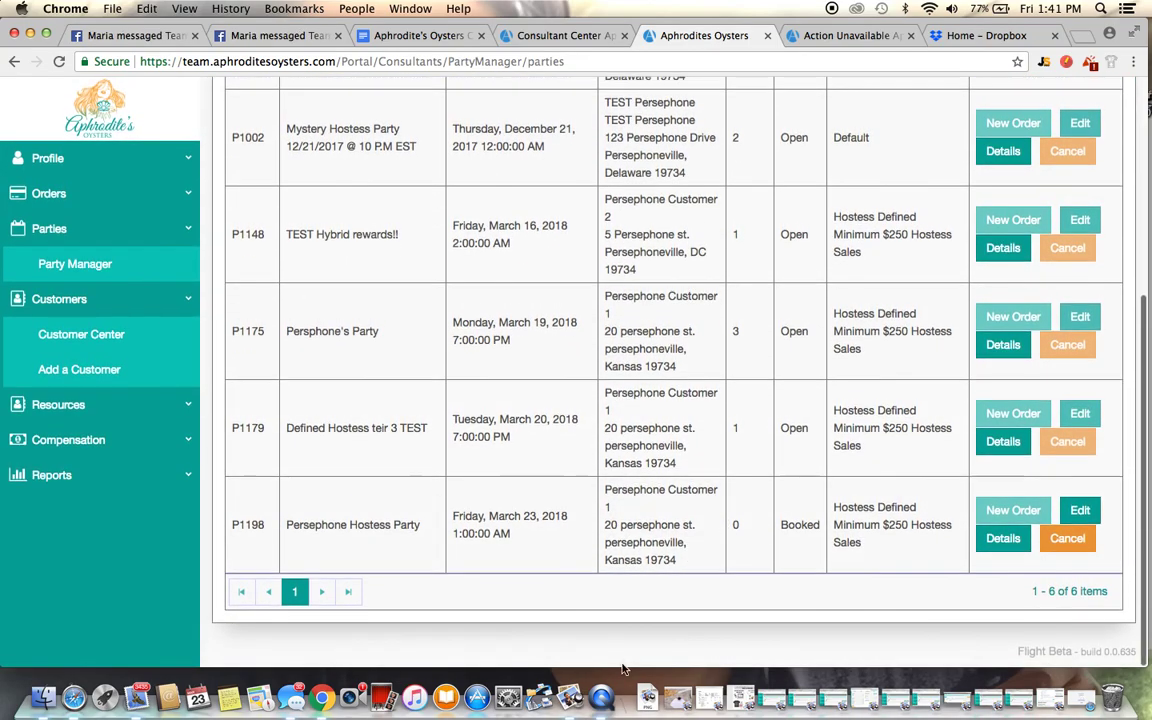